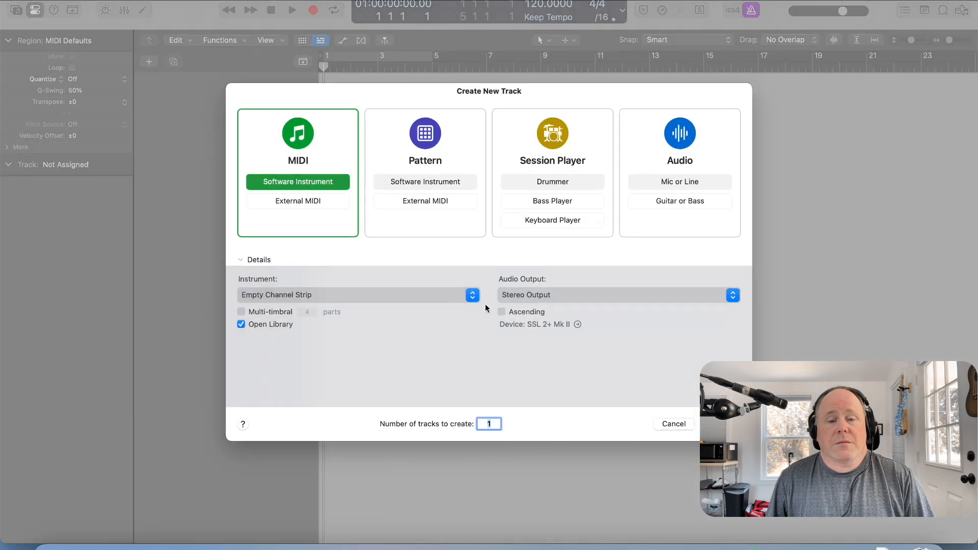
- Create one software instrument track with an empty channel strip and set an eight-bar cycle range from bar 1 to bar 9
key(Return)
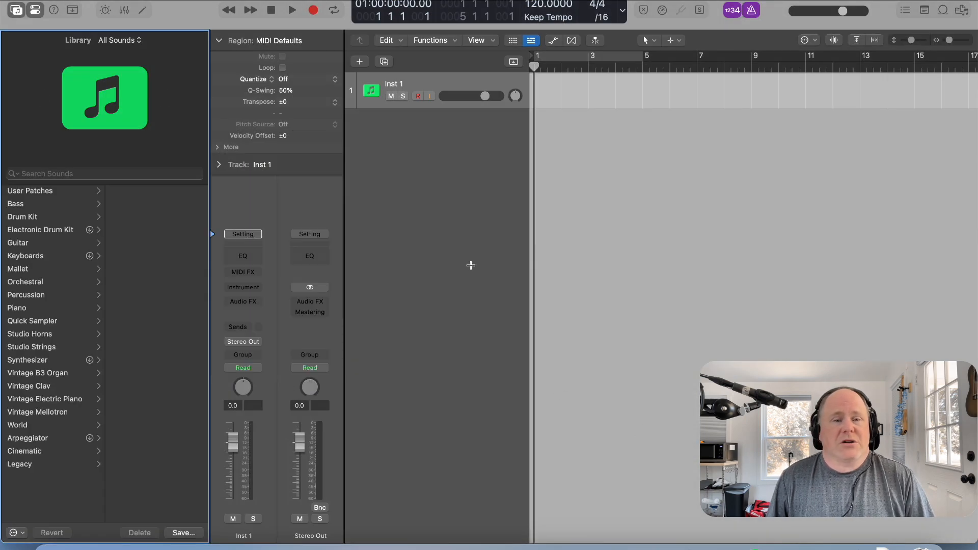
click(611, 55)
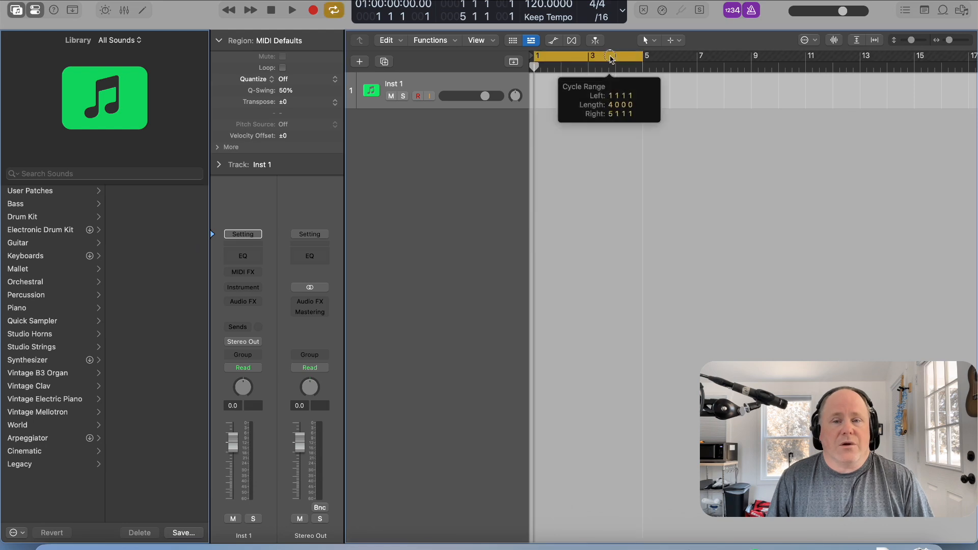
drag(641, 56, 744, 72)
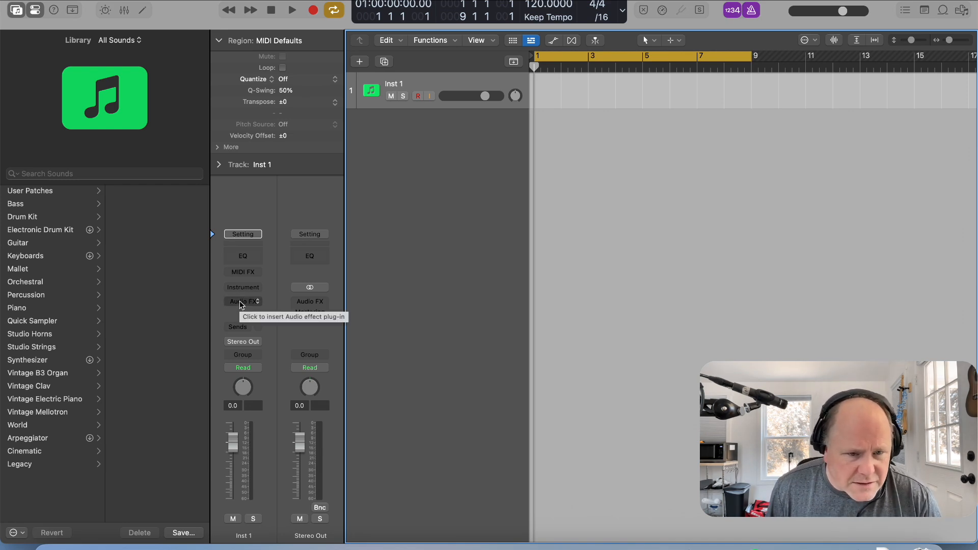
- Load Output's Arcade instrument plug-in on the Inst 1 channel strip
click(243, 287)
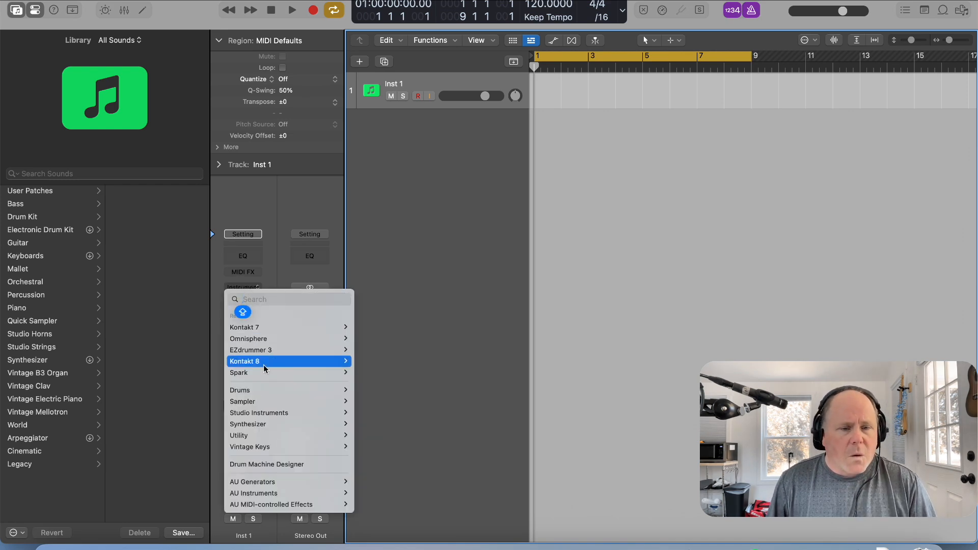
mouse_move(304, 503)
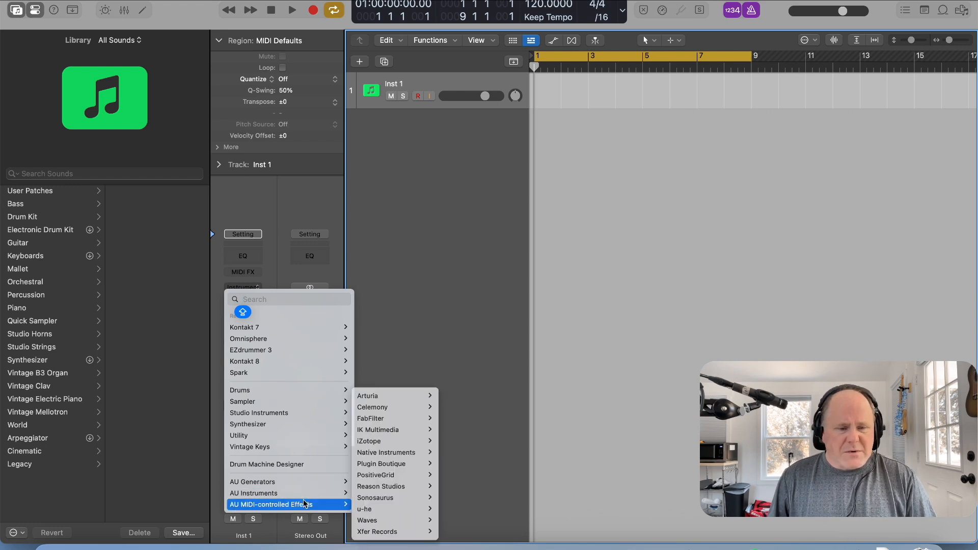
mouse_move(344, 494)
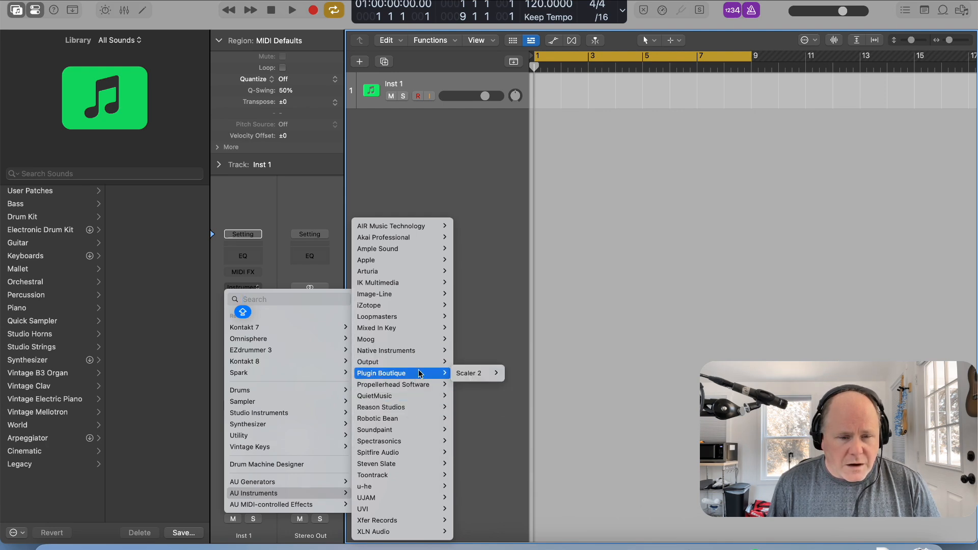
mouse_move(402, 362)
mouse_move(467, 362)
click(515, 362)
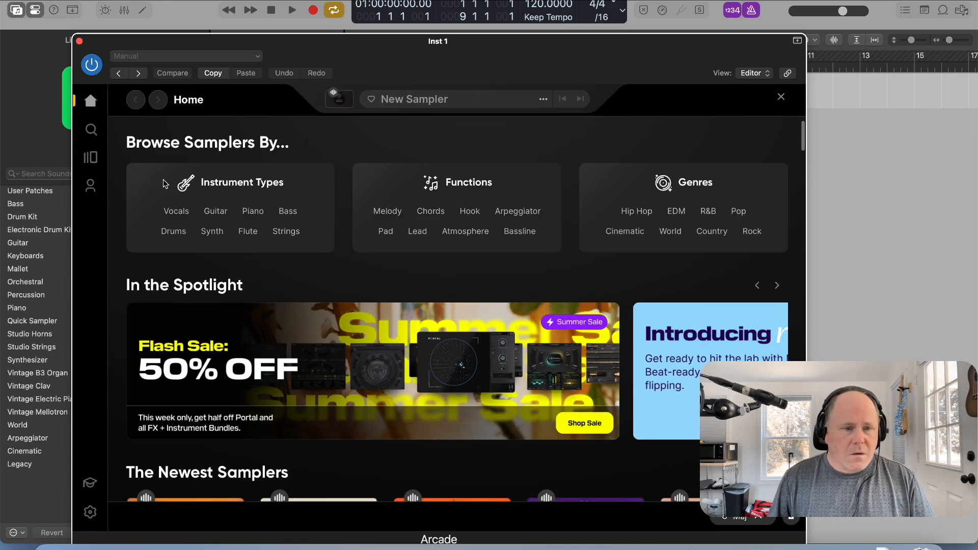
- Download the Simple Pleasure sampler from Arcade's Hooked line, load it for playing, and close the plug-in window
click(115, 161)
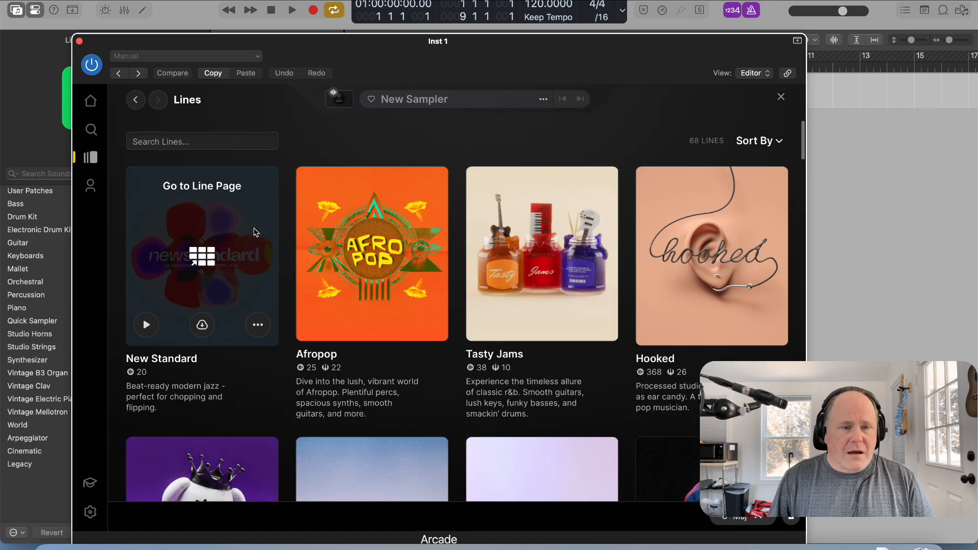
click(707, 274)
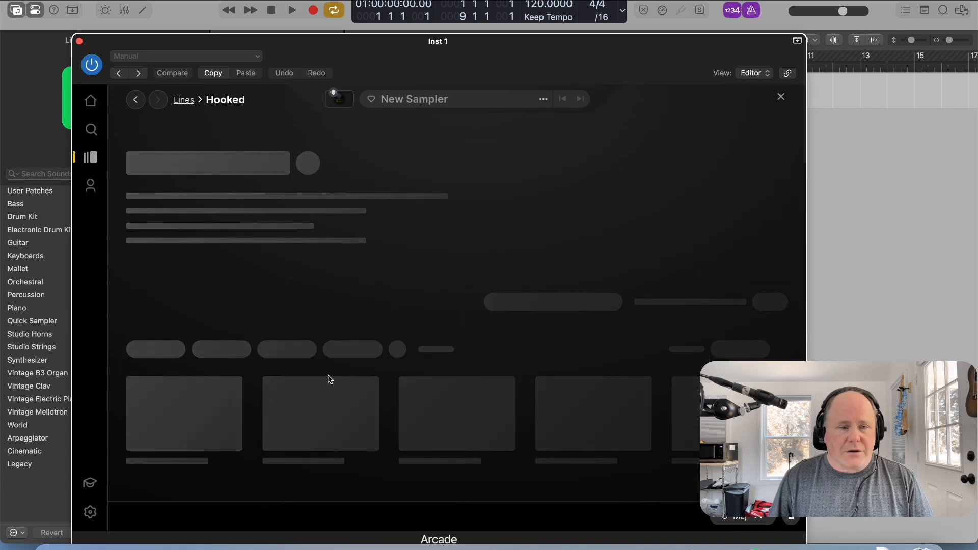
scroll(206, 457, down, 3)
scroll(206, 461, down, 5)
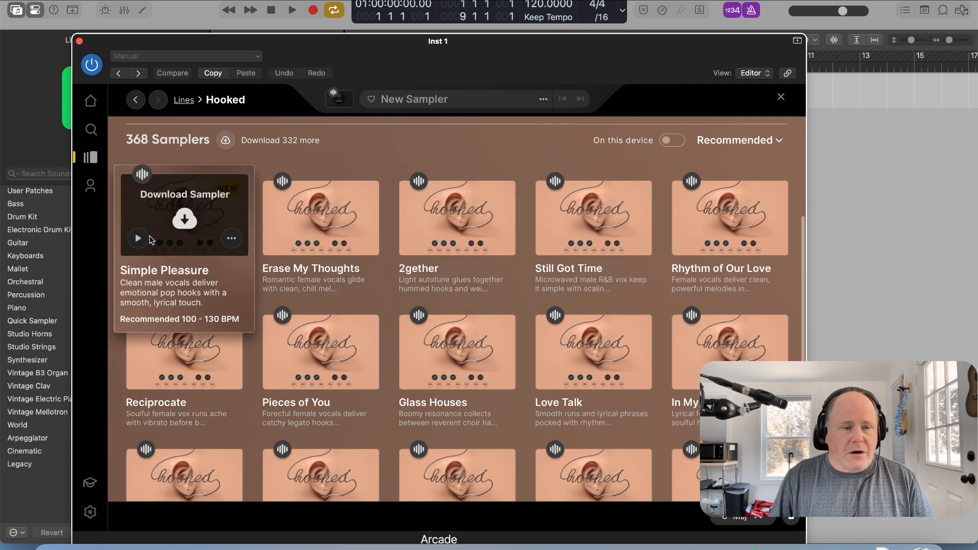
click(185, 220)
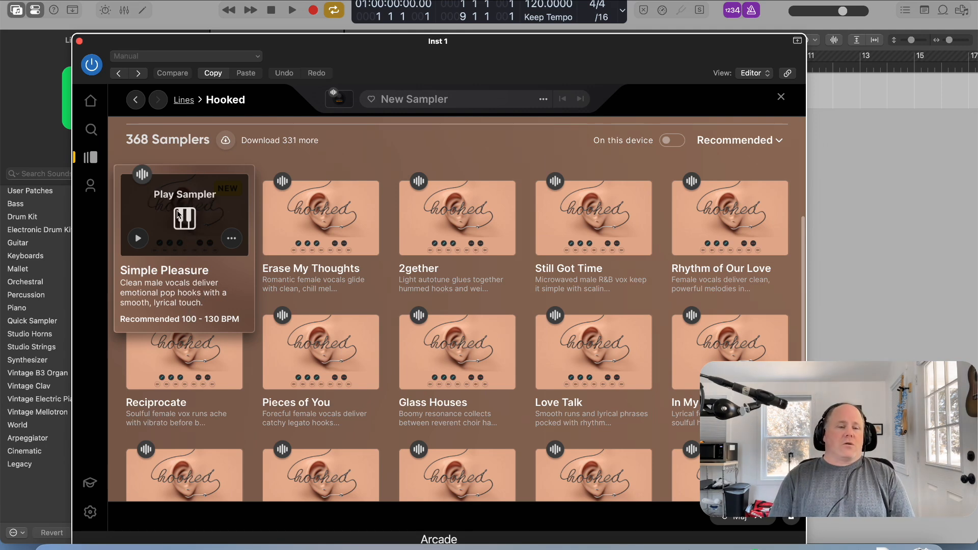
click(182, 221)
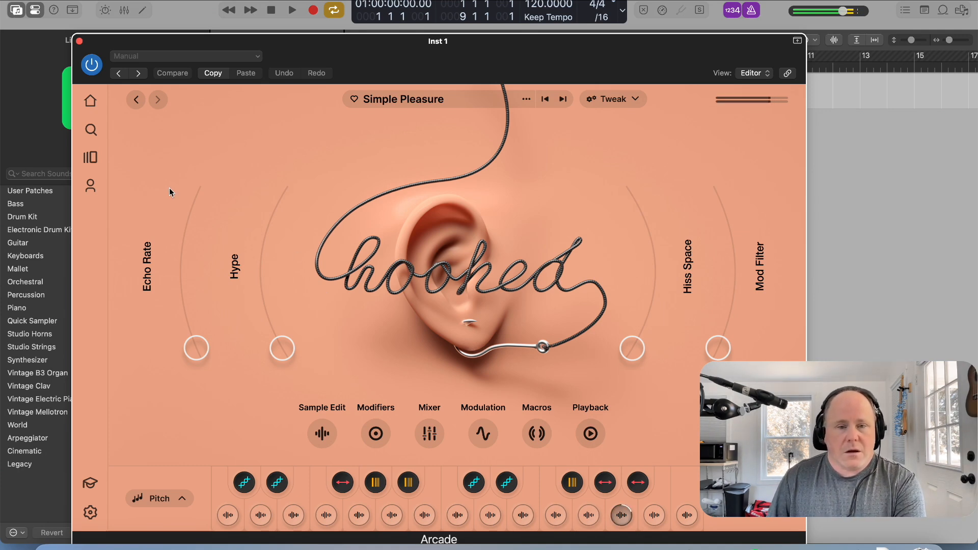
drag(260, 46, 319, 38)
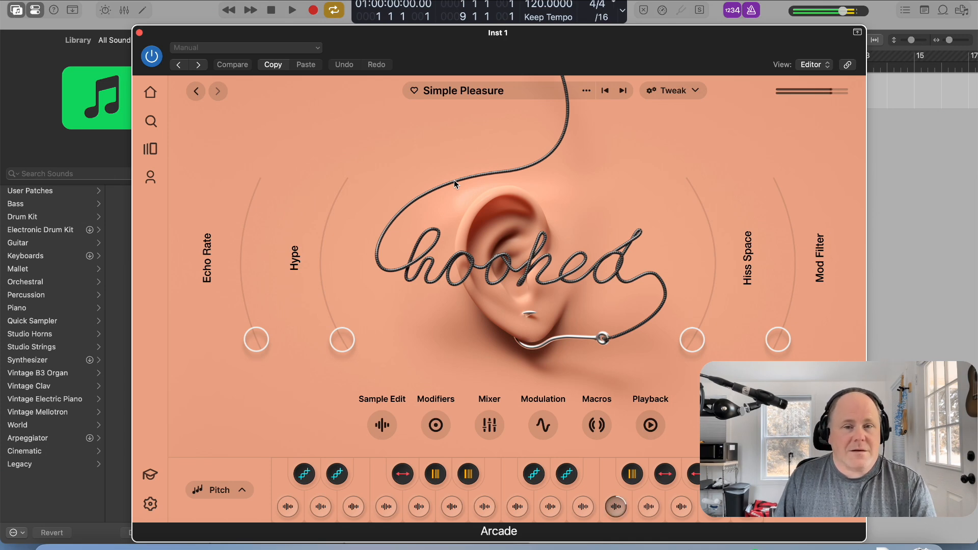
click(139, 33)
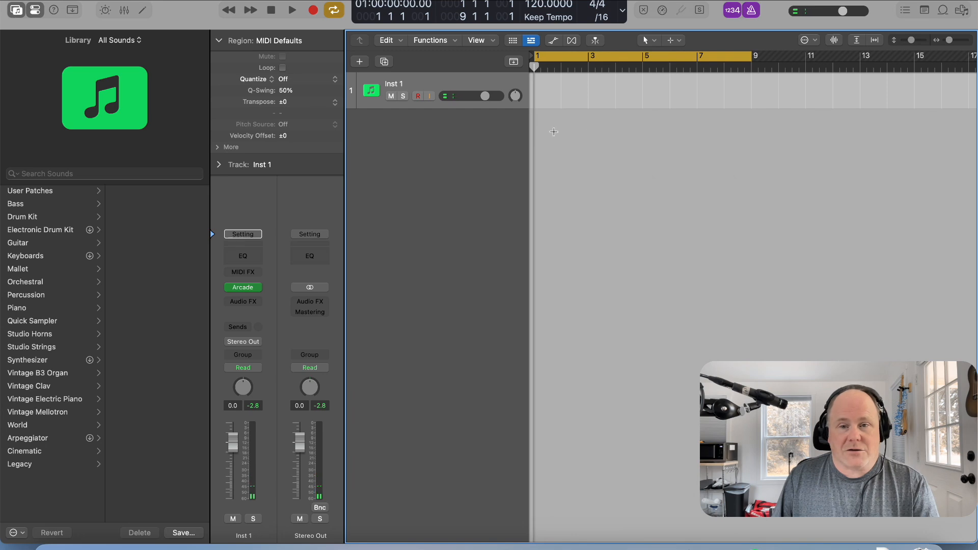
- Record an eight-bar MIDI performance on the Inst 1 track from bar 1 and stop at the end of the cycle
scroll(634, 81, right, 1)
scroll(637, 108, left, 1)
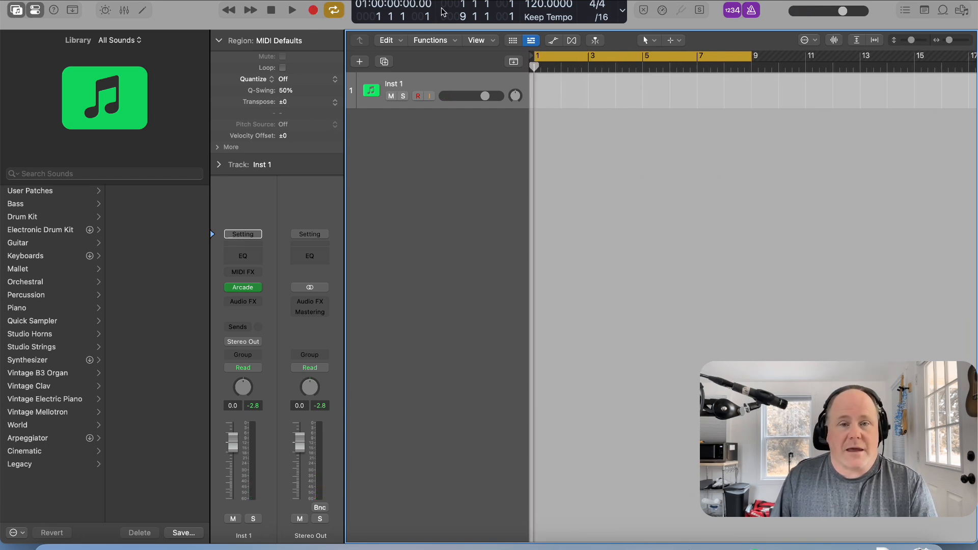
click(313, 10)
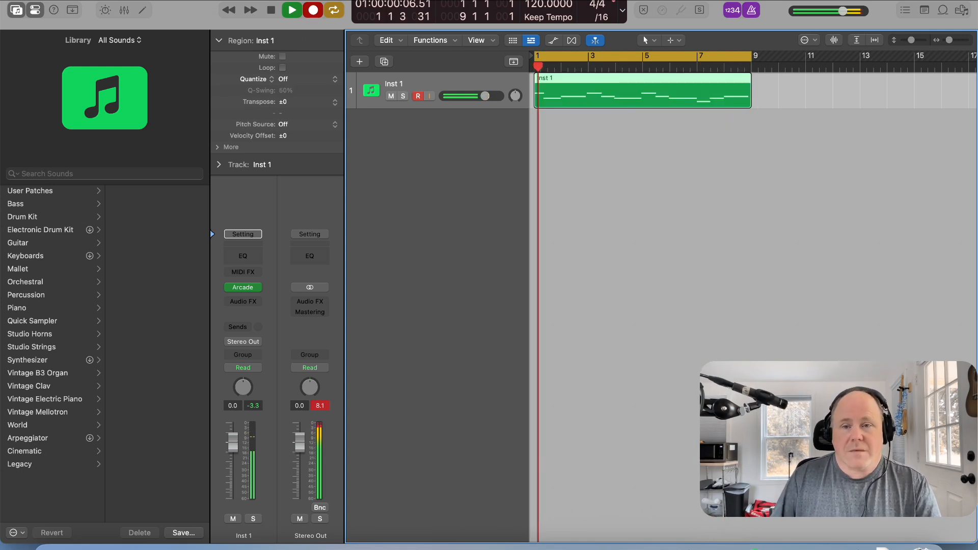
click(272, 16)
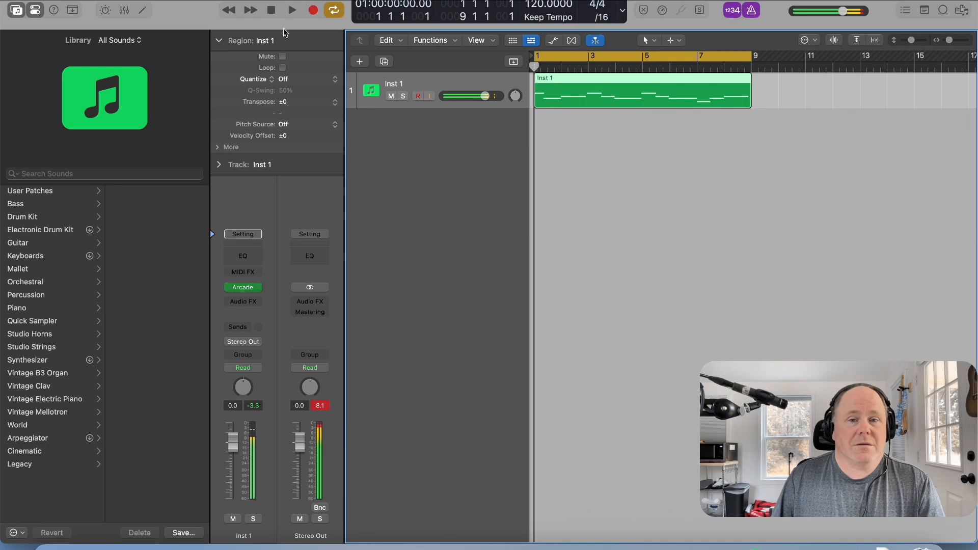
- Quantize the recorded Inst 1 region to 1/16 Note
right_click(556, 94)
mouse_move(611, 311)
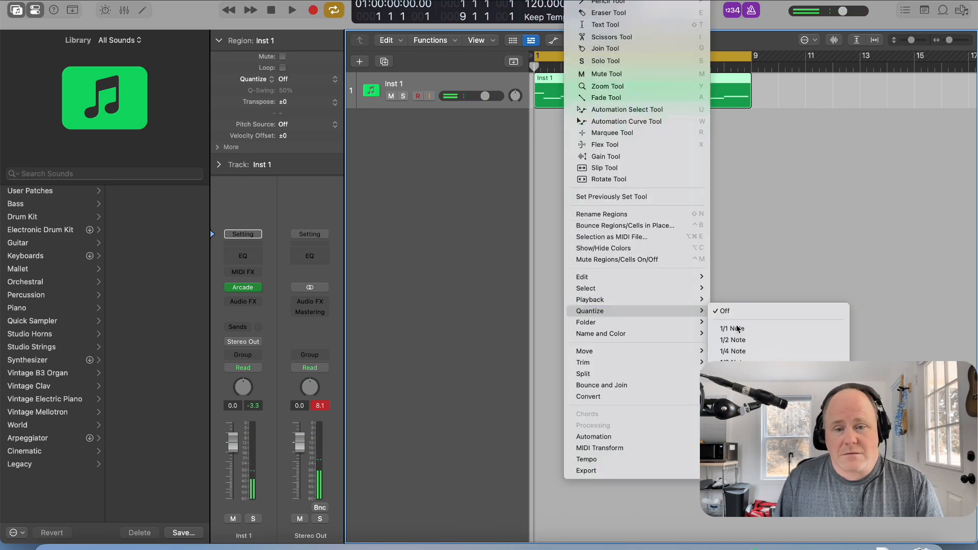
click(733, 373)
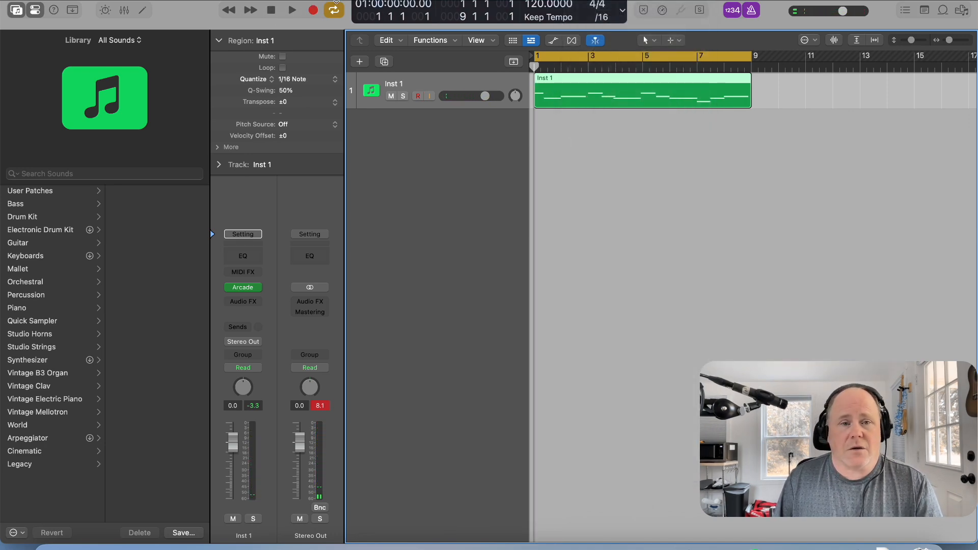
- Open the Inst 1 region in the Piano Roll and shift its early first note to start at bar 1
click(288, 12)
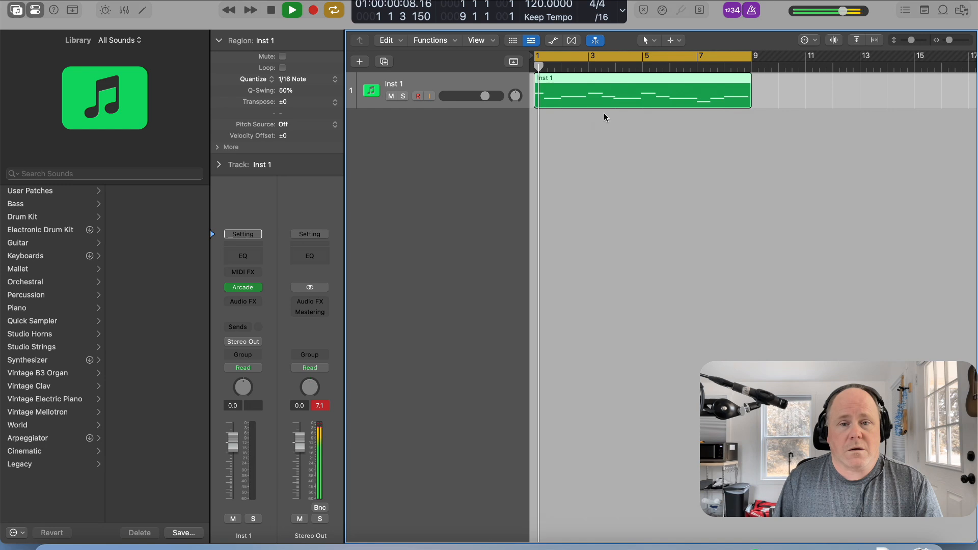
double_click(557, 82)
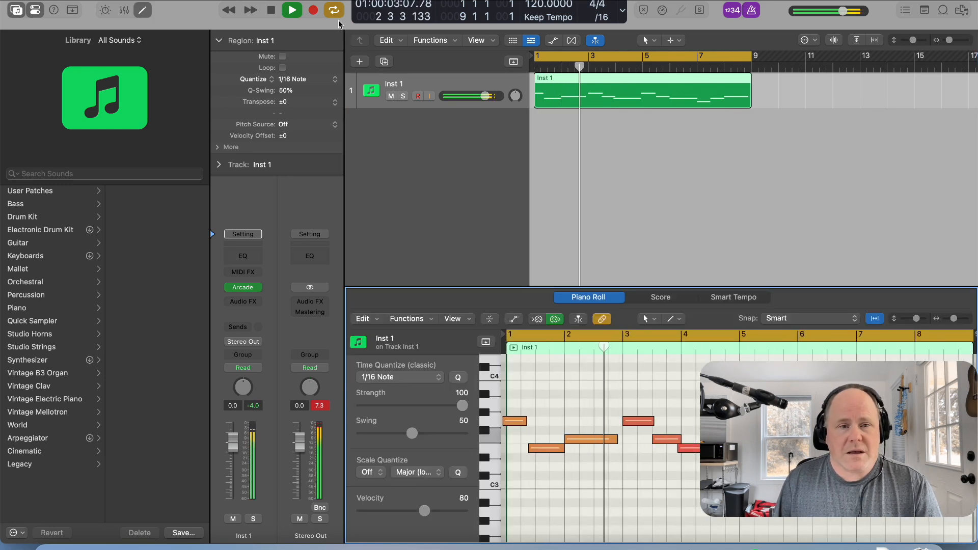
click(270, 9)
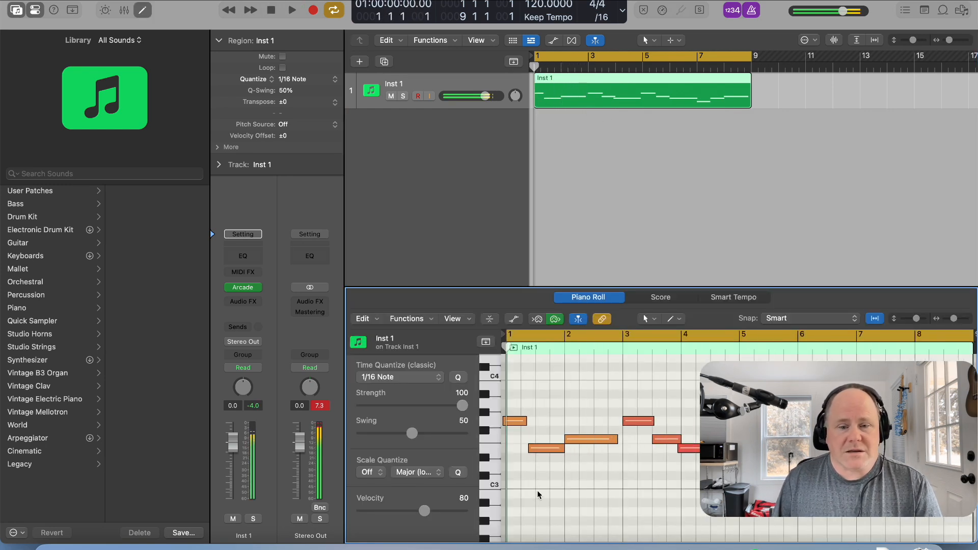
click(506, 420)
drag(507, 420, 510, 420)
click(508, 421)
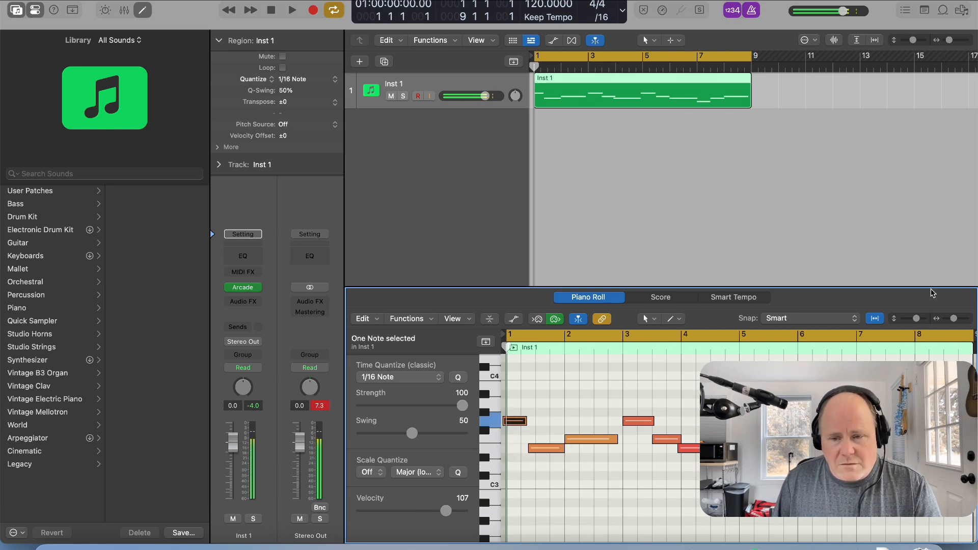
scroll(601, 438, down, 2)
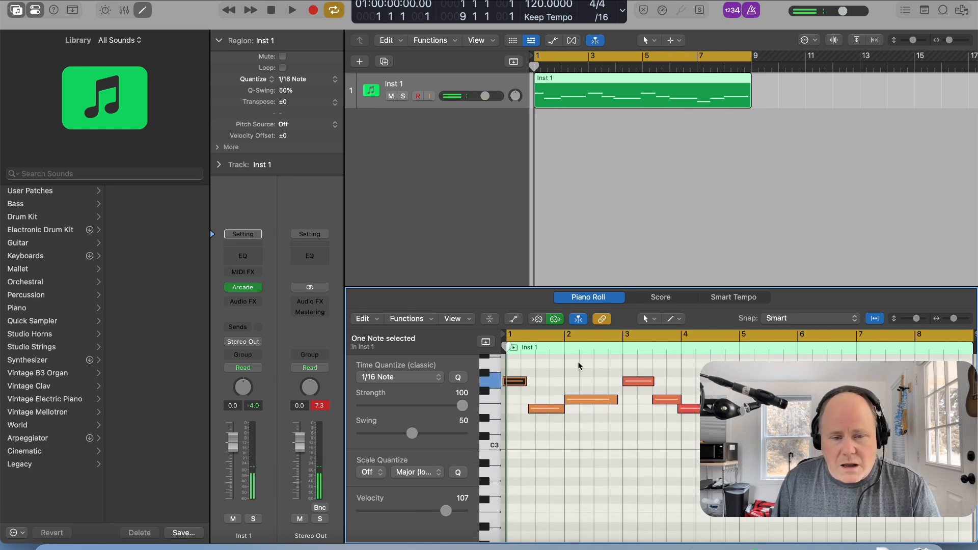
click(513, 371)
click(505, 382)
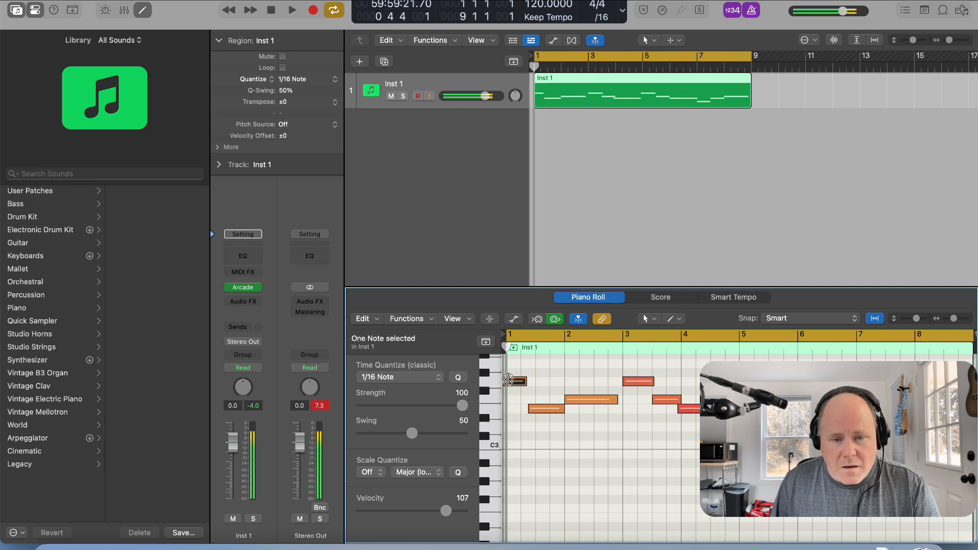
drag(505, 381, 505, 381)
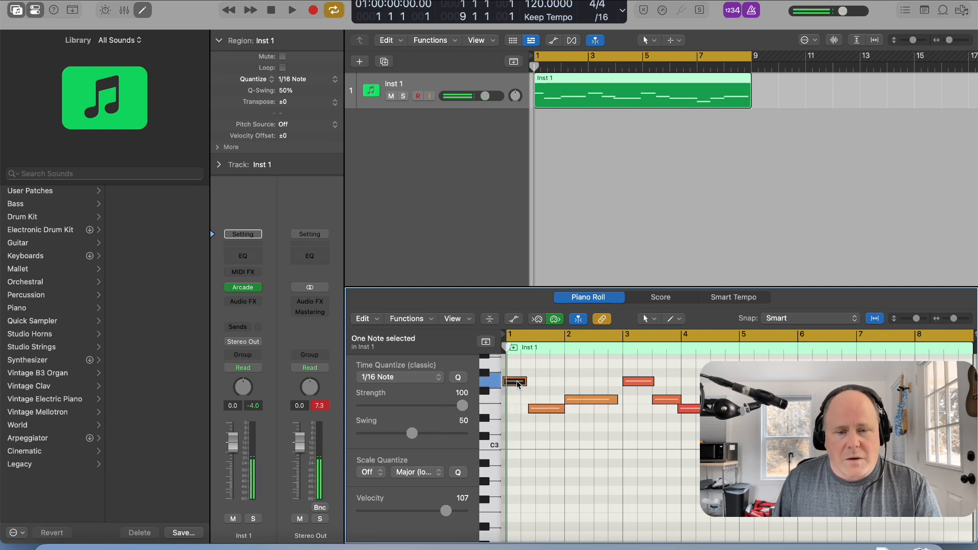
drag(512, 385, 518, 386)
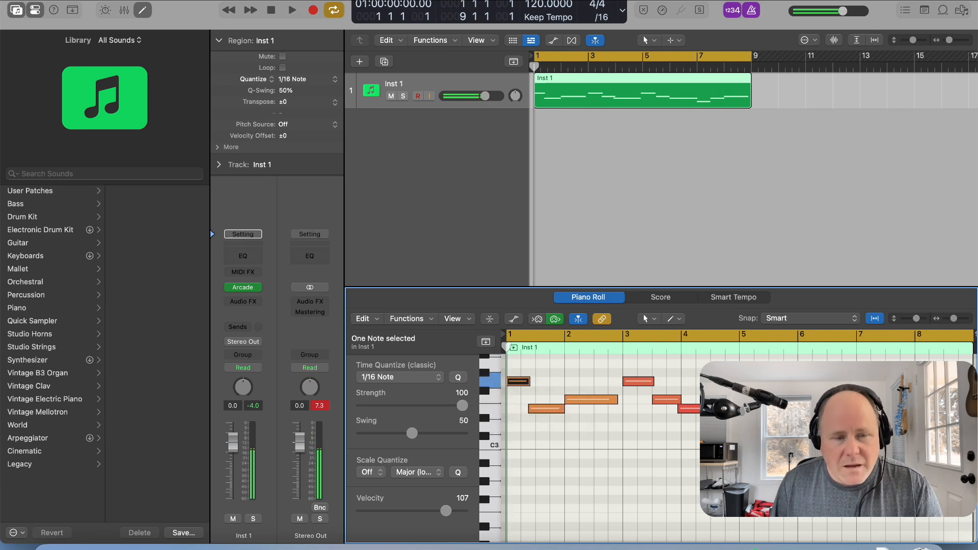
- Play back the edited Inst 1 region to check it, and close the Piano Roll editor
click(289, 9)
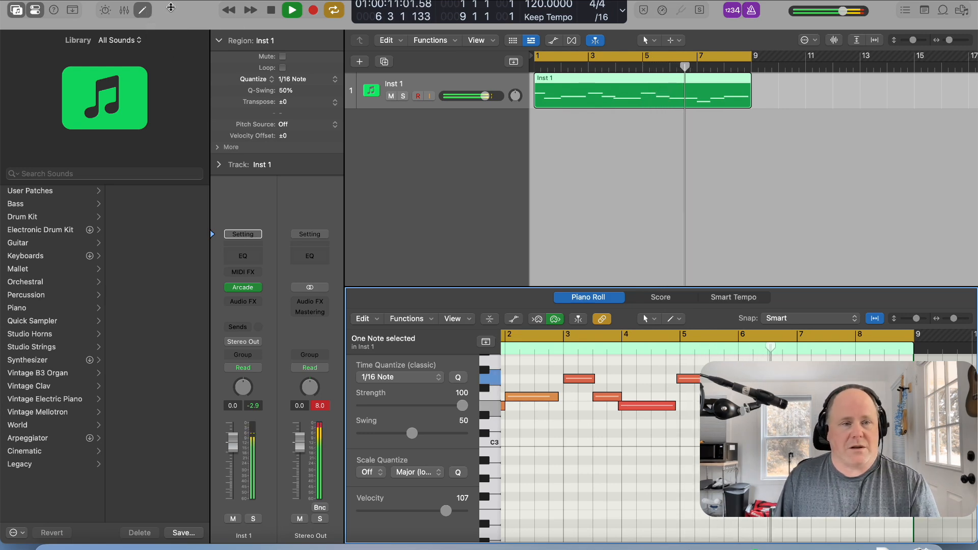
click(143, 10)
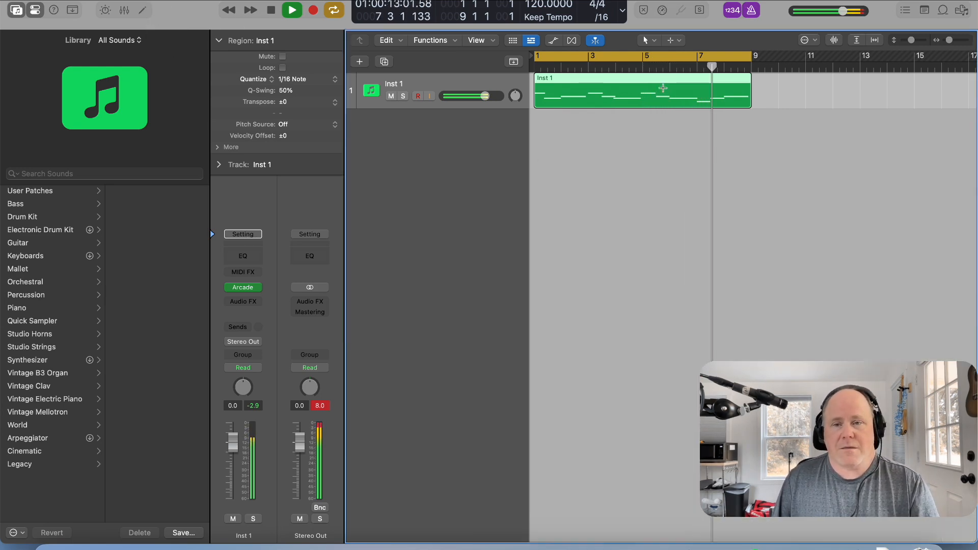
click(273, 10)
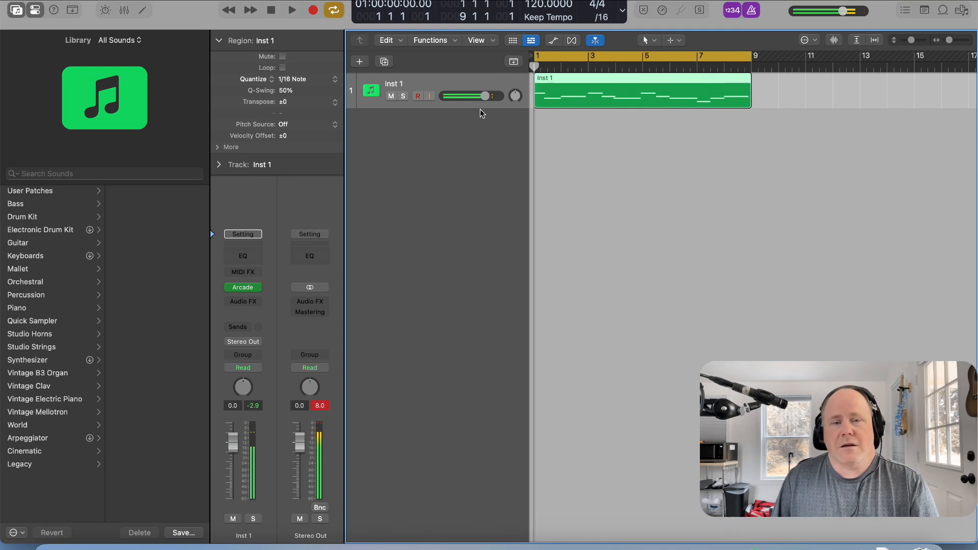
- Bounce the Inst 1 region in place to a new track named ARCADE ONE, with the source muted
right_click(641, 95)
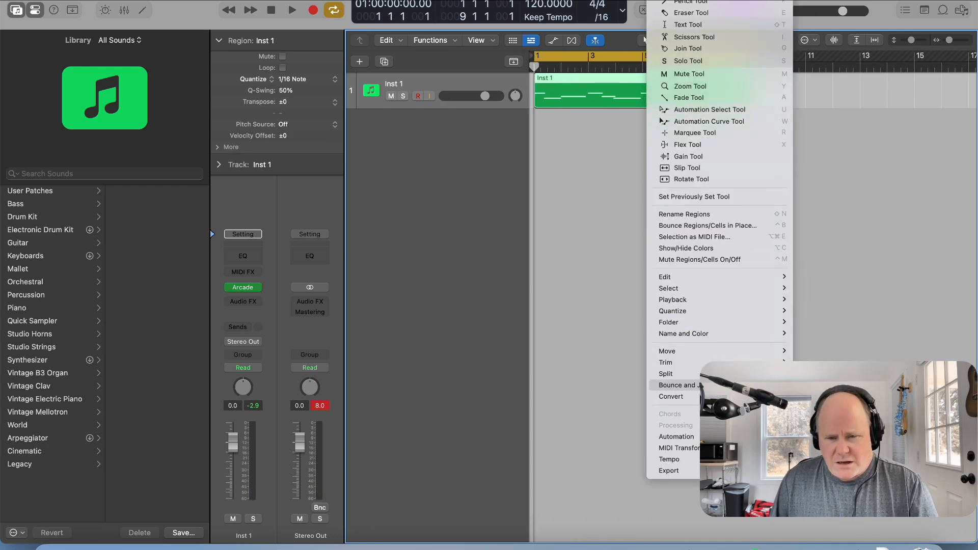
click(835, 386)
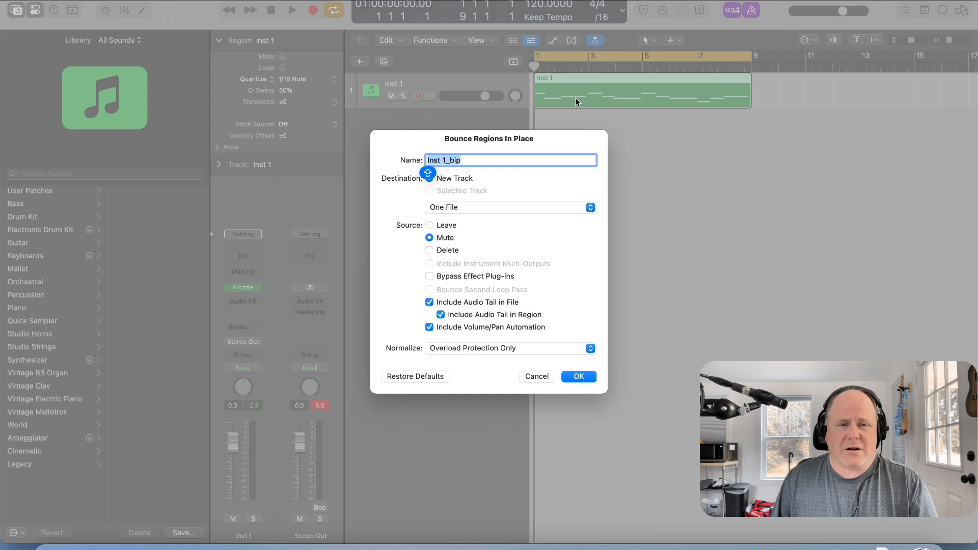
text(A)
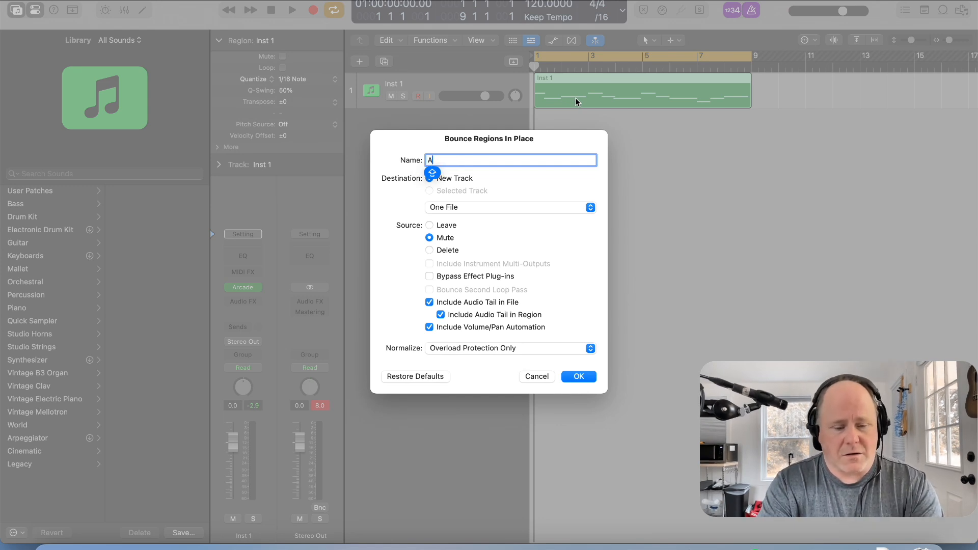
text(RCADE)
text(ONE)
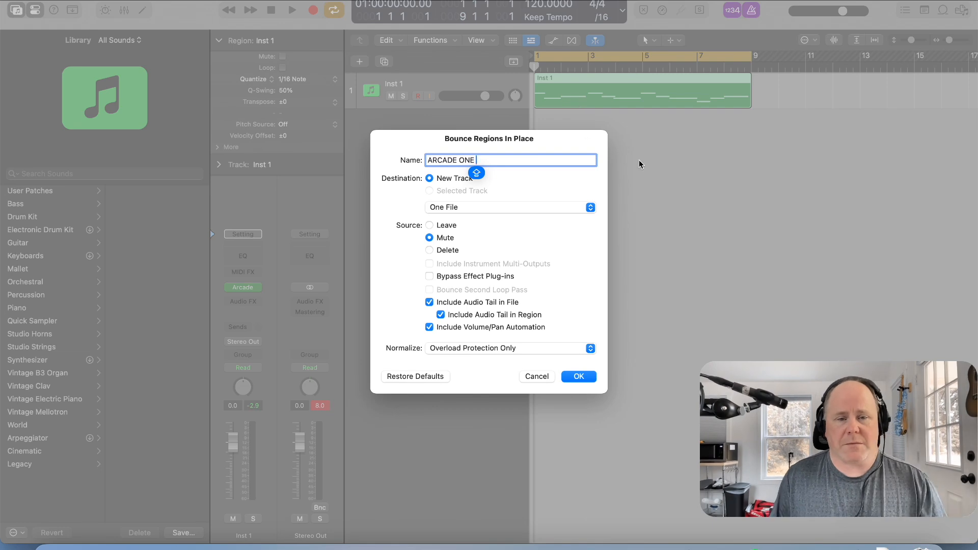
click(578, 377)
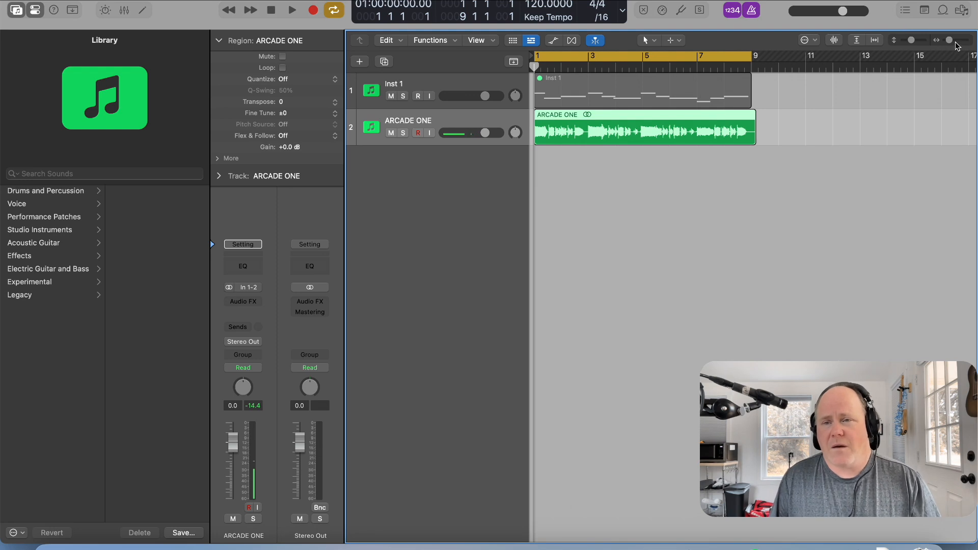
- Split the ARCADE ONE region at bar 9 with the Scissors Tool, delete the leftover tail, and play back the trimmed region
drag(949, 41, 956, 43)
scroll(893, 133, right, 2)
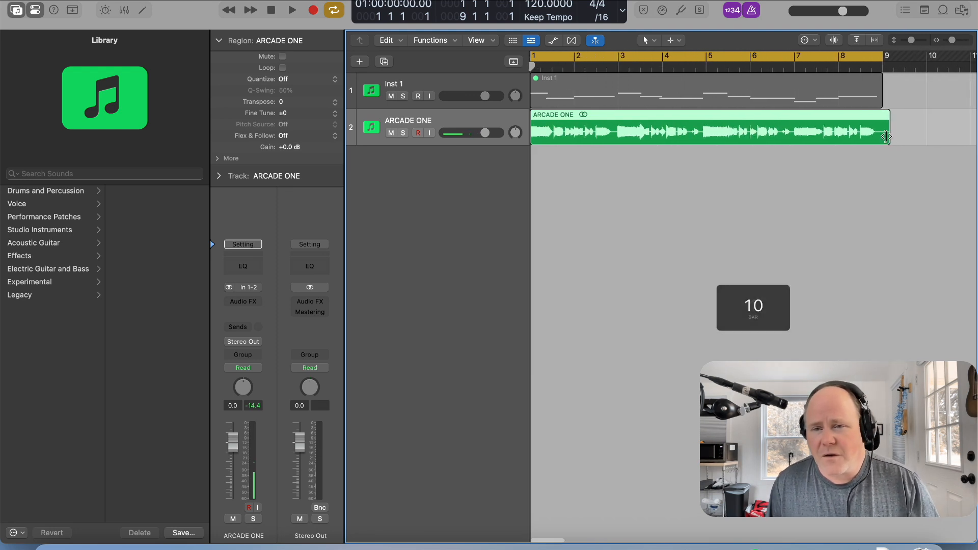
drag(953, 40, 955, 43)
scroll(912, 117, right, 3)
scroll(911, 122, right, 2)
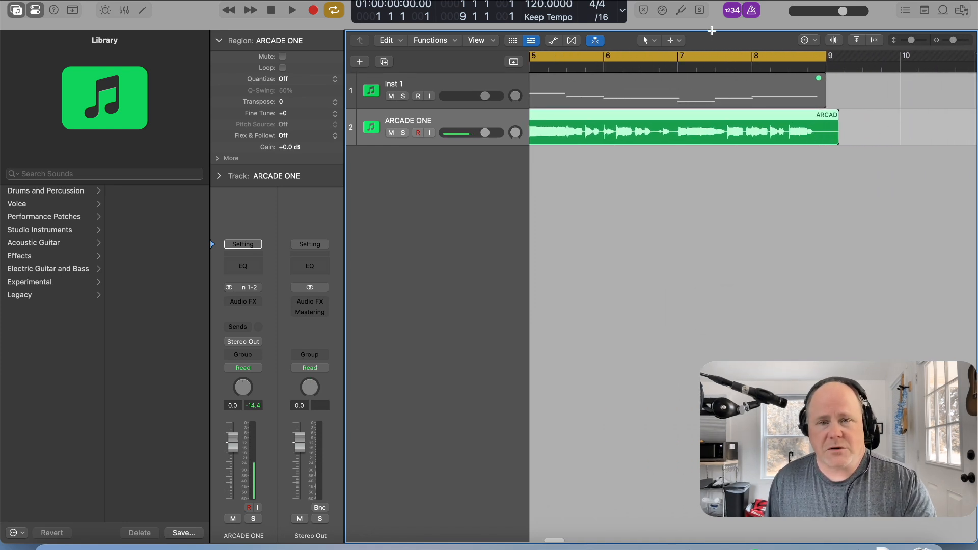
click(678, 40)
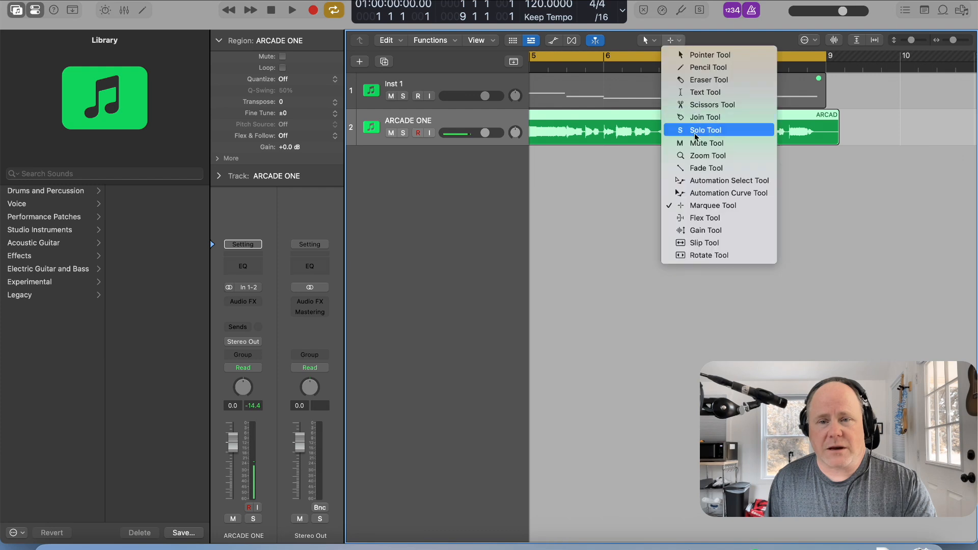
click(700, 105)
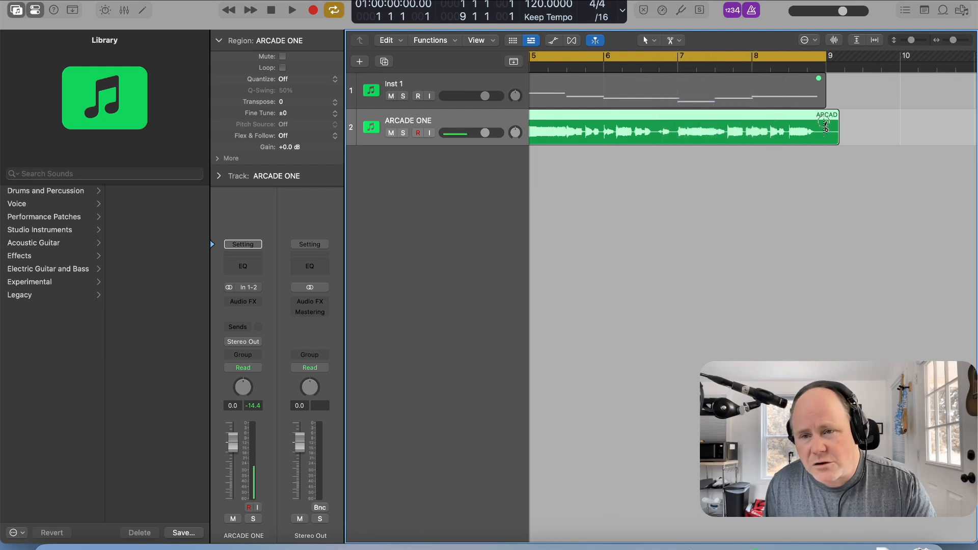
super+click(826, 126)
key(Delete)
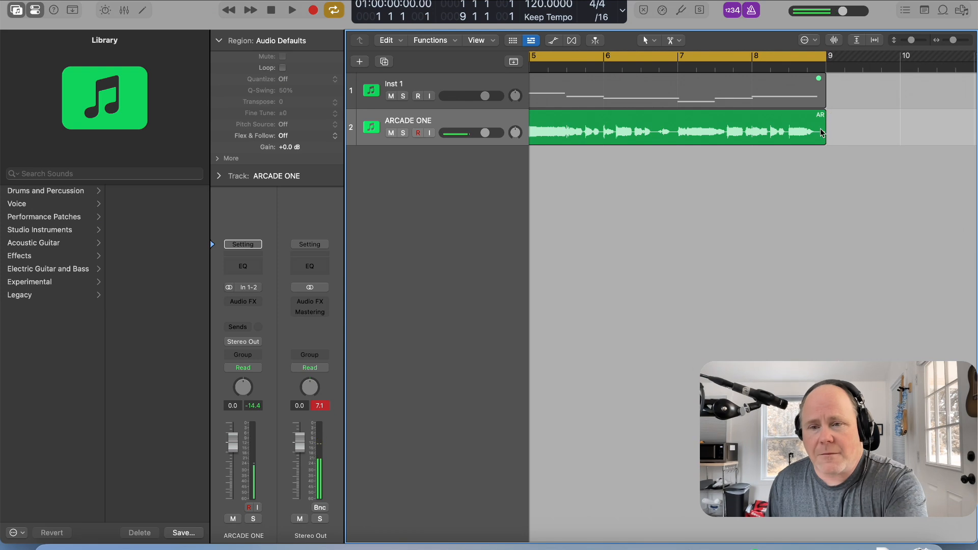
key(space)
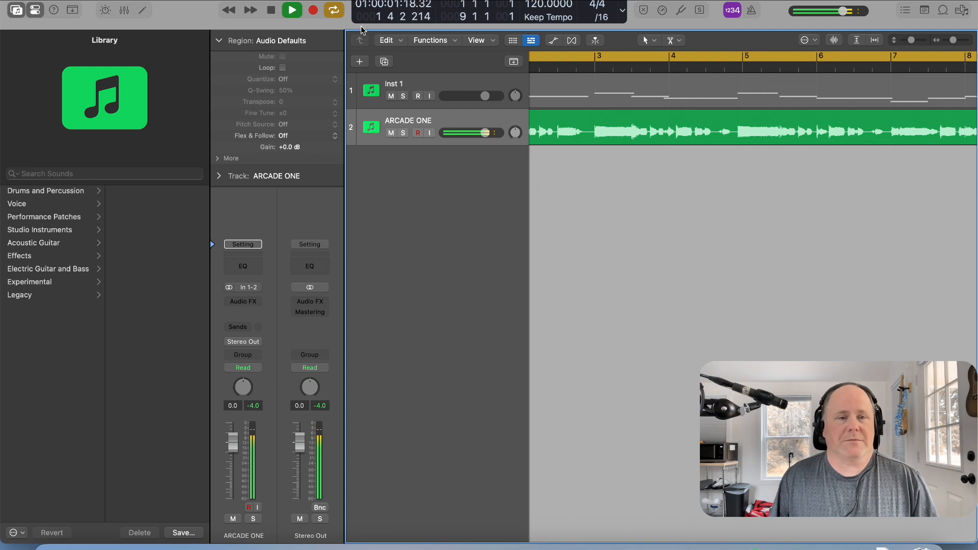
click(271, 9)
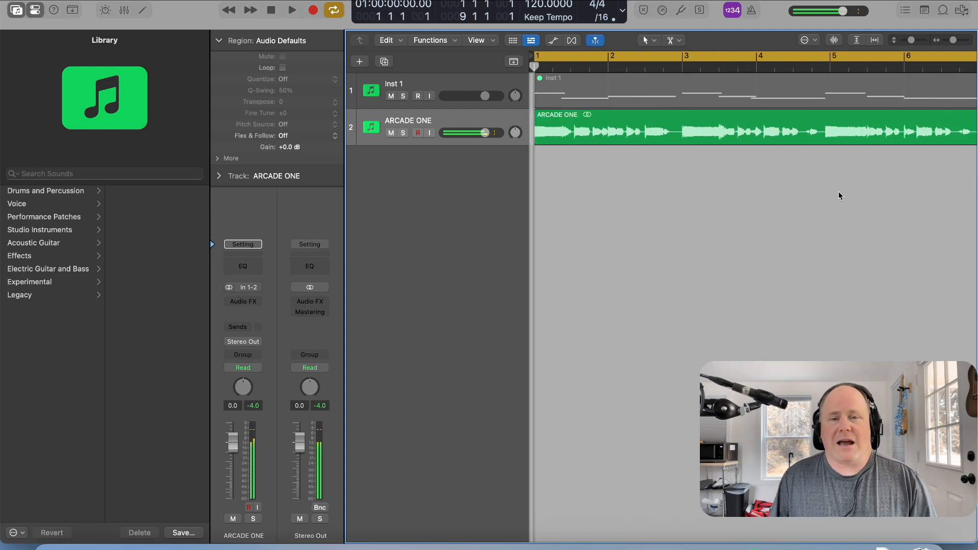
right_click(636, 118)
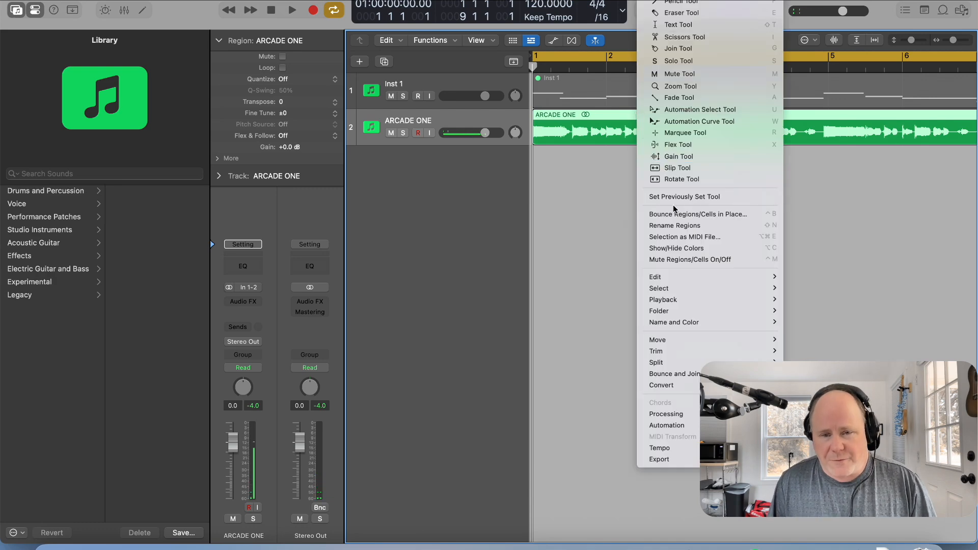
mouse_move(651, 301)
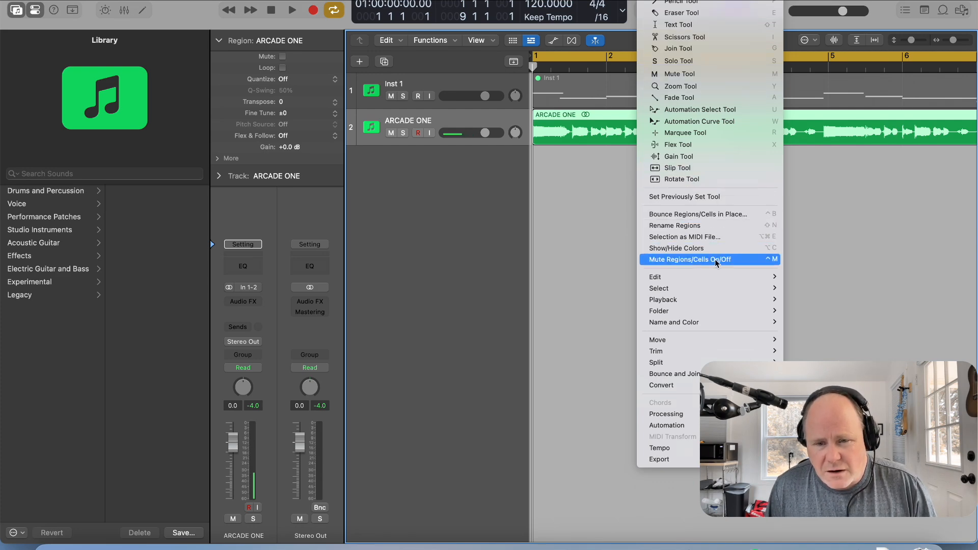
mouse_move(705, 305)
mouse_move(709, 341)
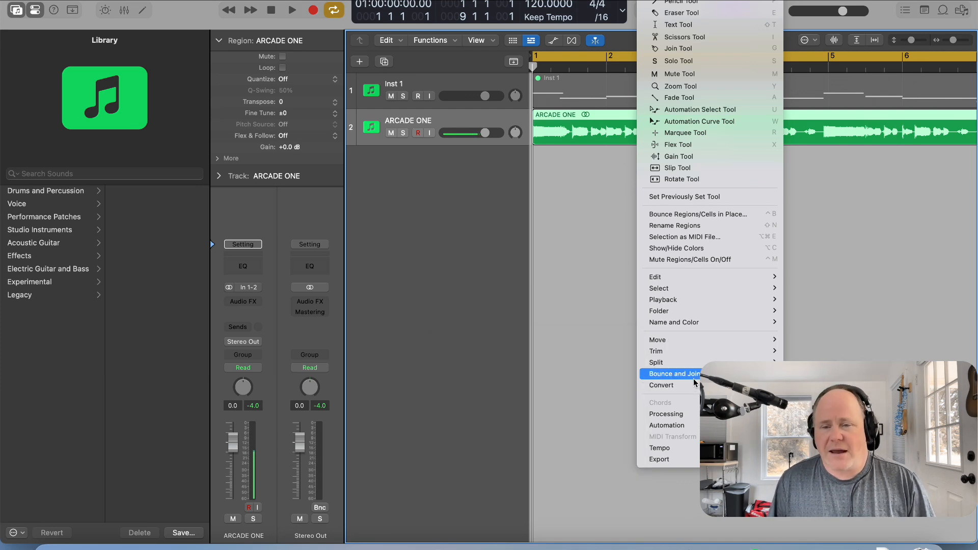
click(570, 232)
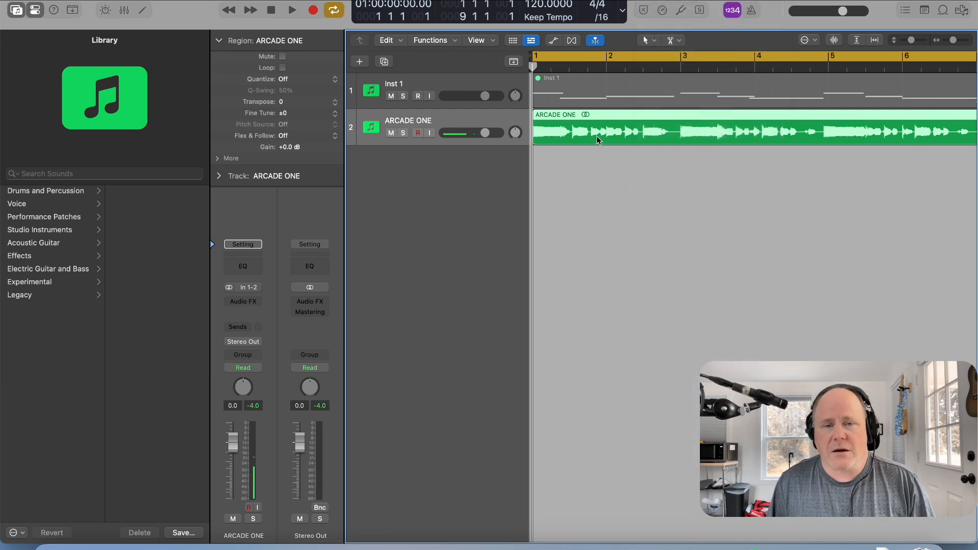
scroll(620, 121, right, 5)
scroll(620, 120, left, 5)
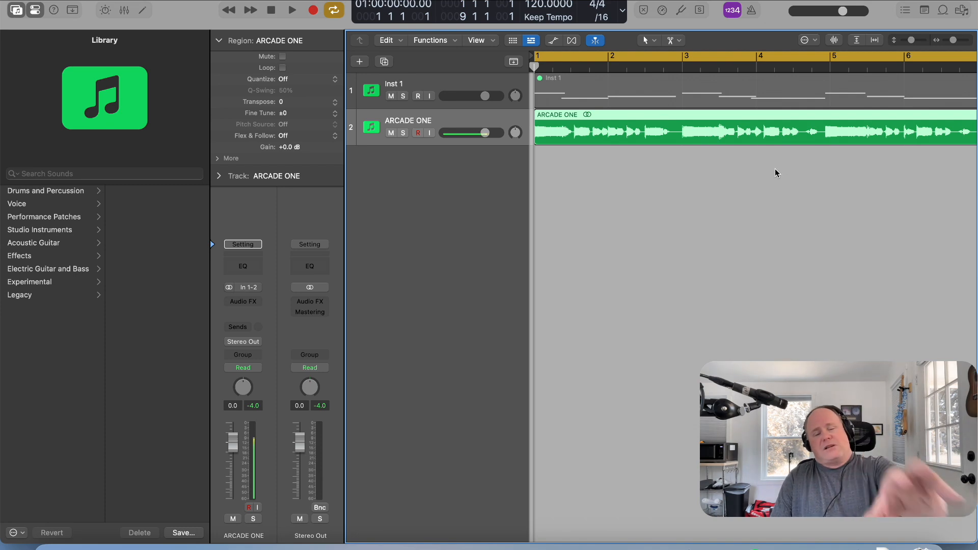
scroll(801, 172, right, 1)
scroll(805, 183, left, 1)
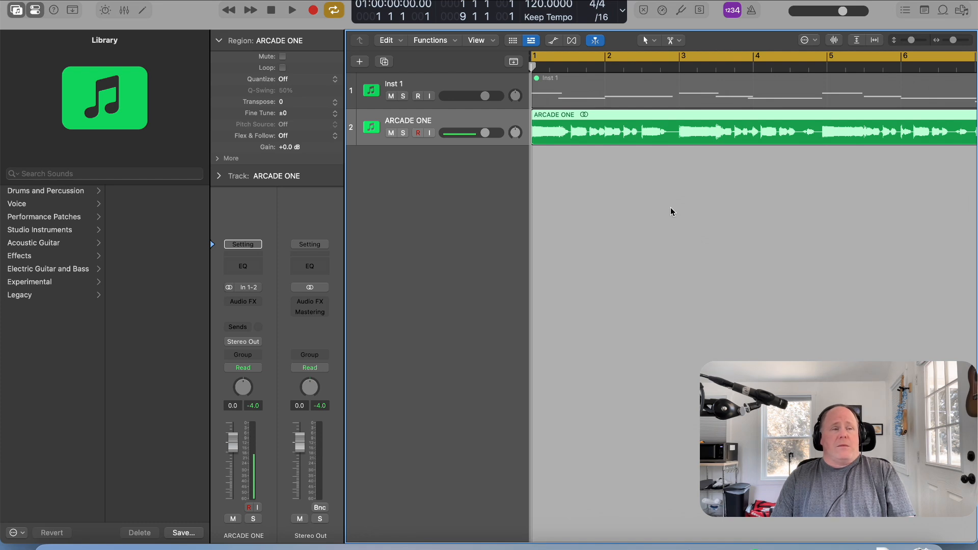
- Delete the muted MIDI region from the Inst 1 track
scroll(670, 212, left, 1)
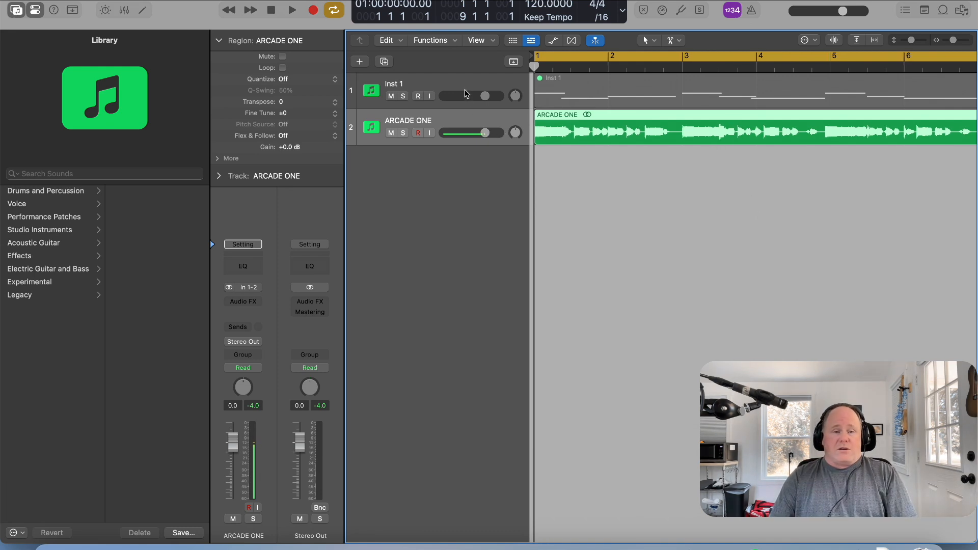
key(Up)
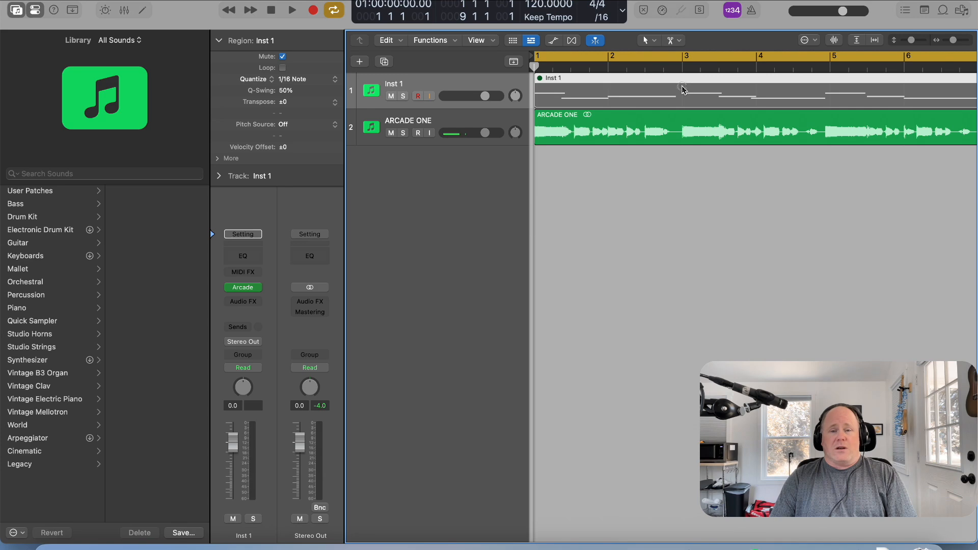
key(Delete)
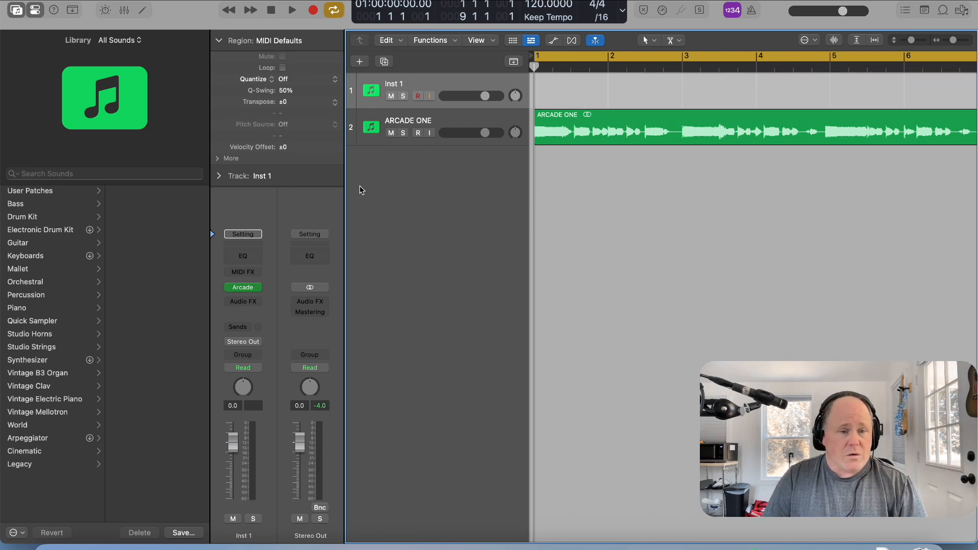
- Open Arcade on the Inst 1 track and load the Erase My Thoughts sampler from the Hooked line
click(242, 287)
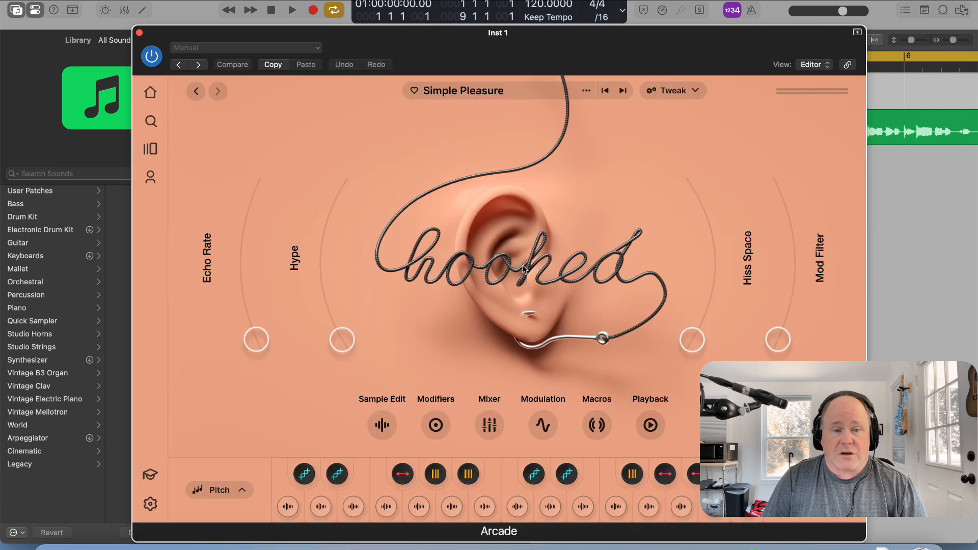
click(159, 149)
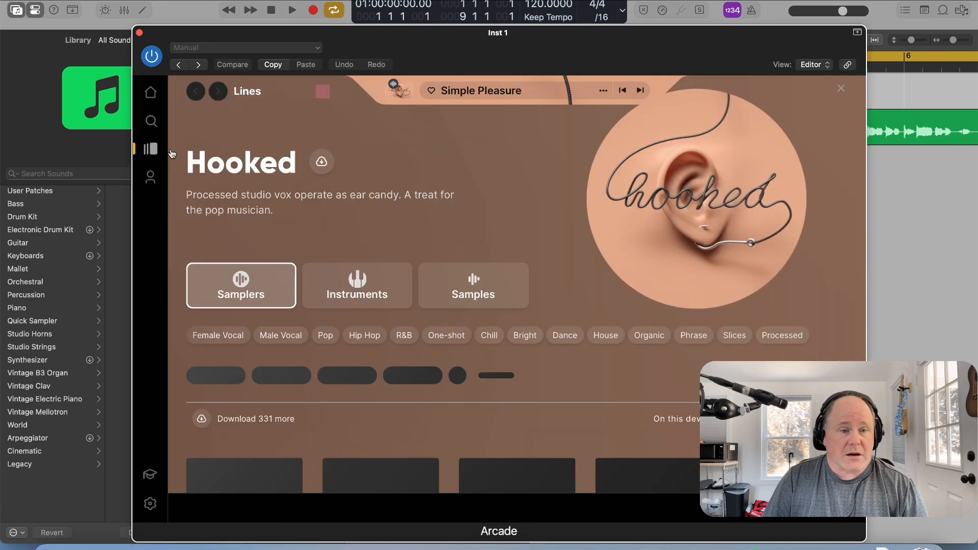
scroll(392, 289, down, 5)
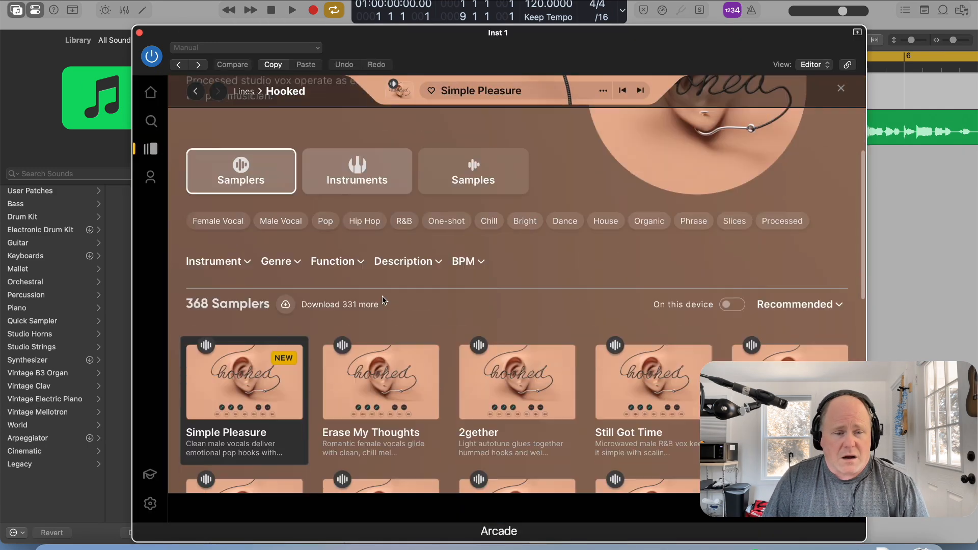
click(383, 250)
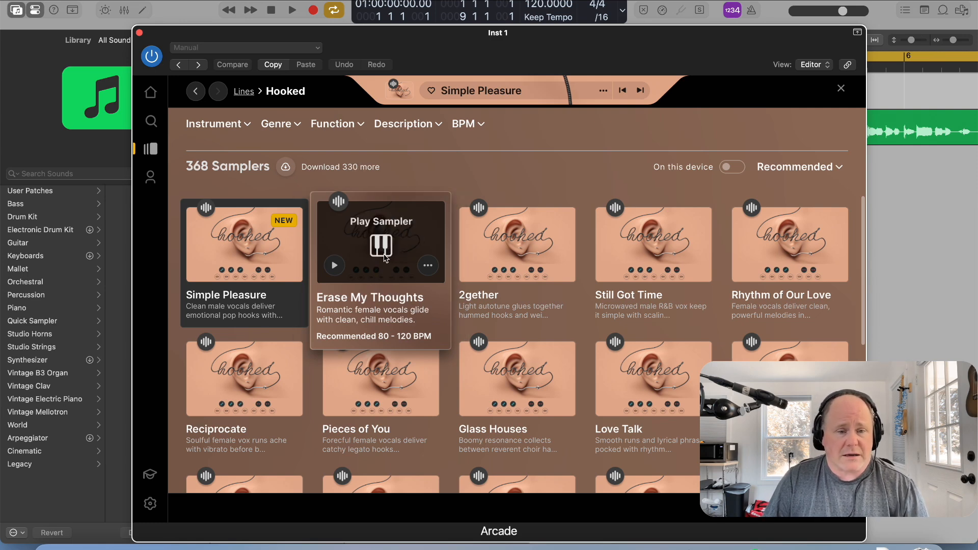
click(379, 246)
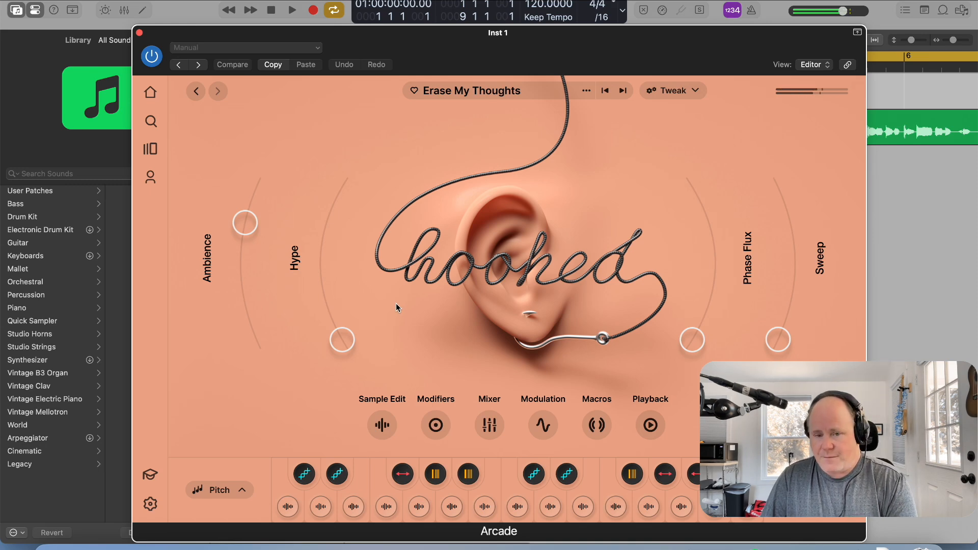
- Record a vocal part with the Erase My Thoughts sampler on the Inst 1 track, and close the Arcade window
click(312, 11)
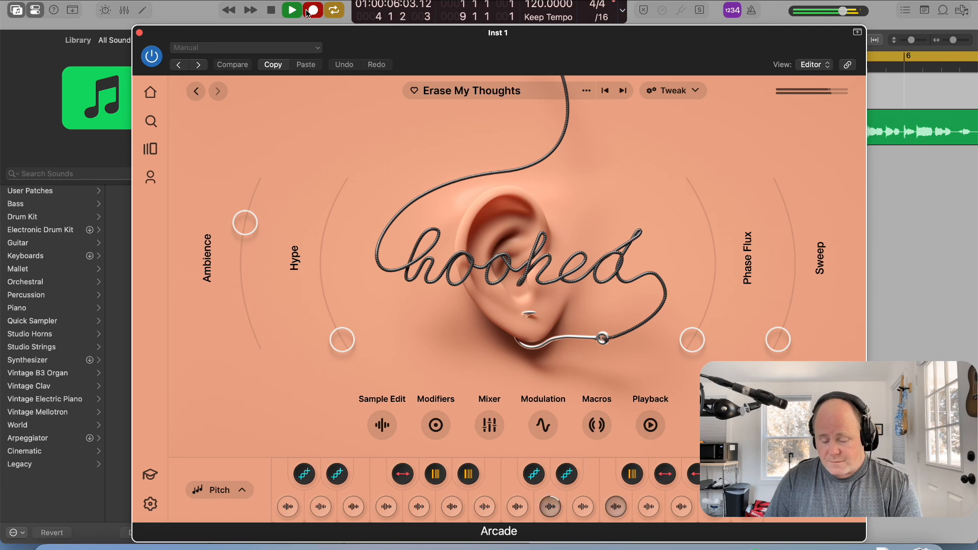
click(311, 10)
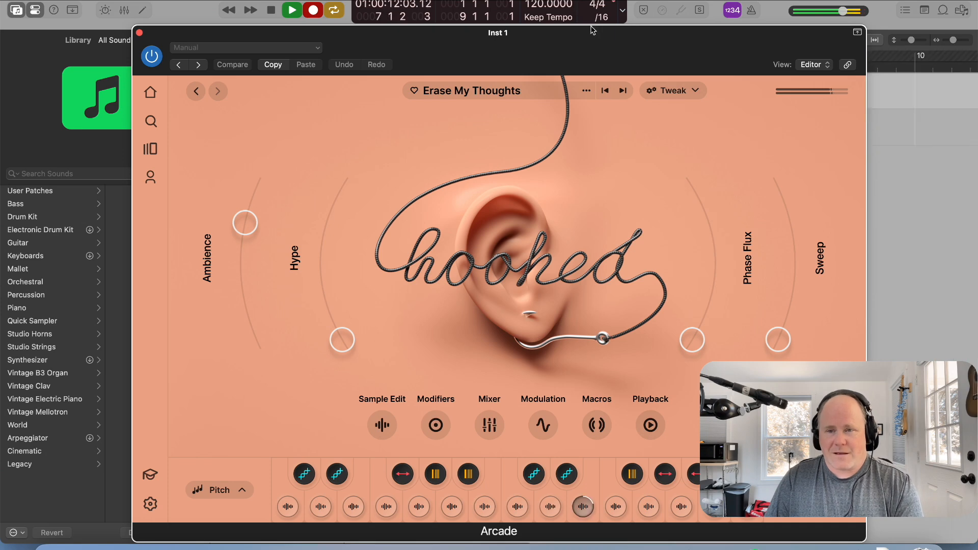
click(273, 10)
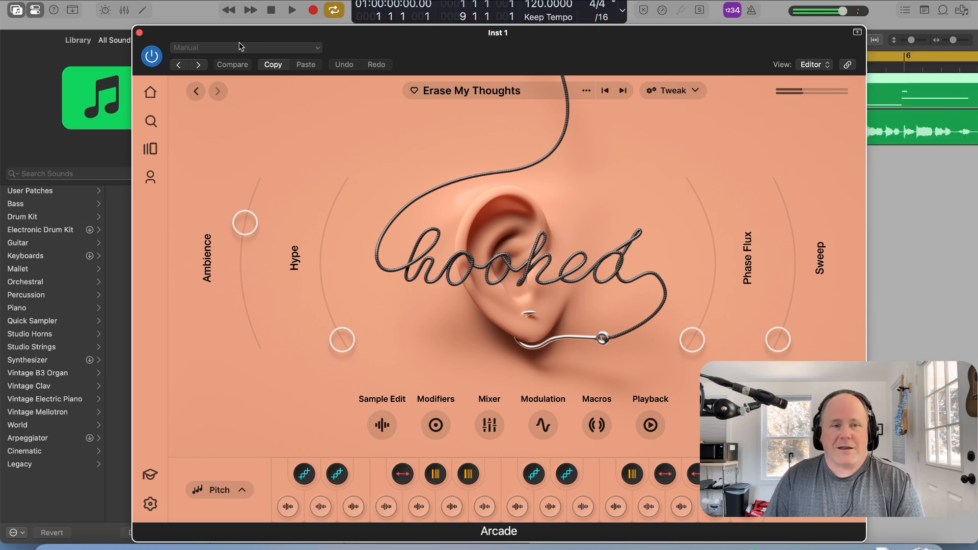
click(141, 34)
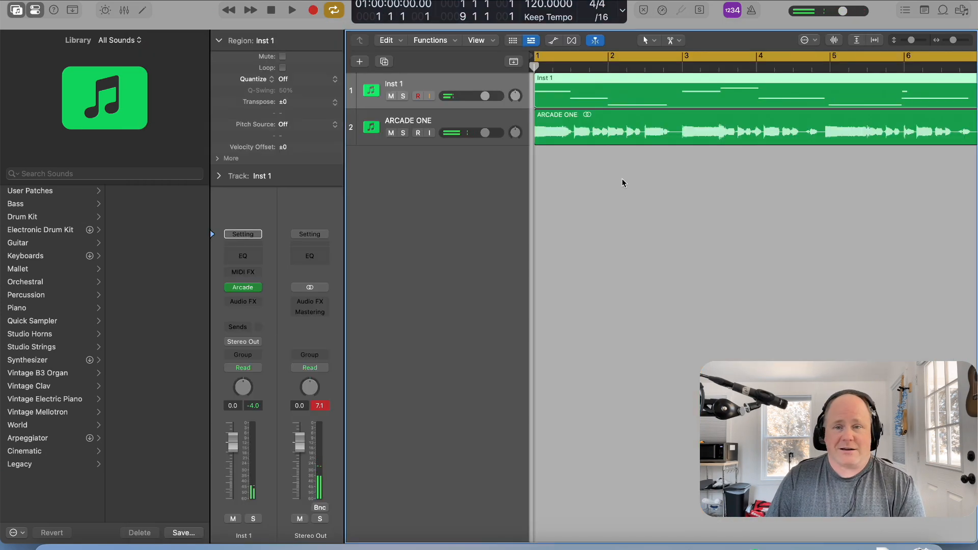
- Delete the newly recorded Inst 1 region and close the Untitled 8 project without saving it
scroll(627, 177, right, 4)
scroll(626, 175, left, 3)
scroll(683, 97, left, 2)
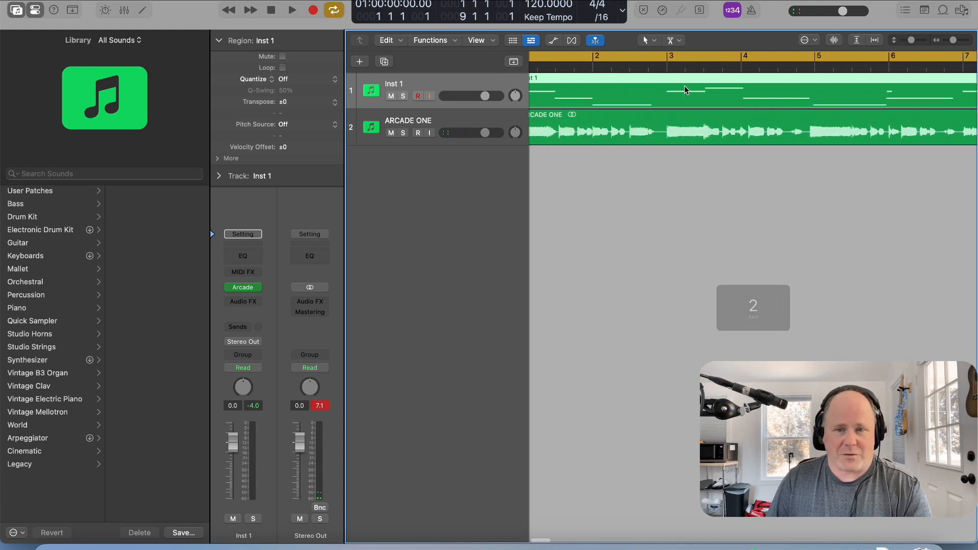
key(Delete)
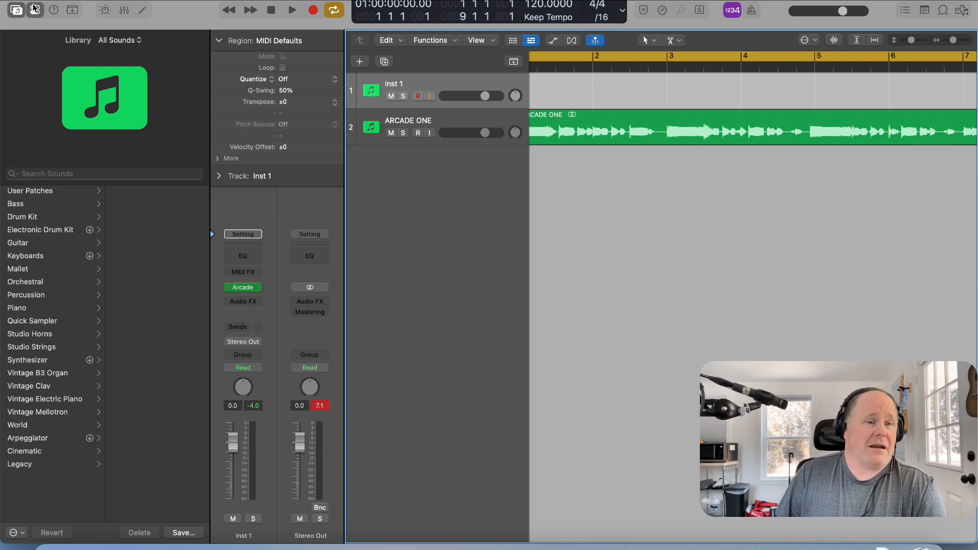
key(super+w)
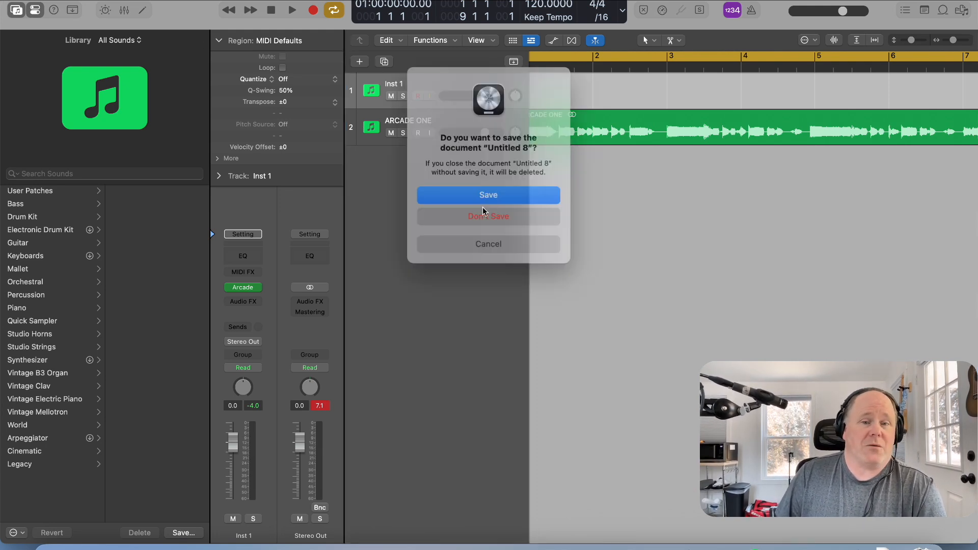
click(478, 210)
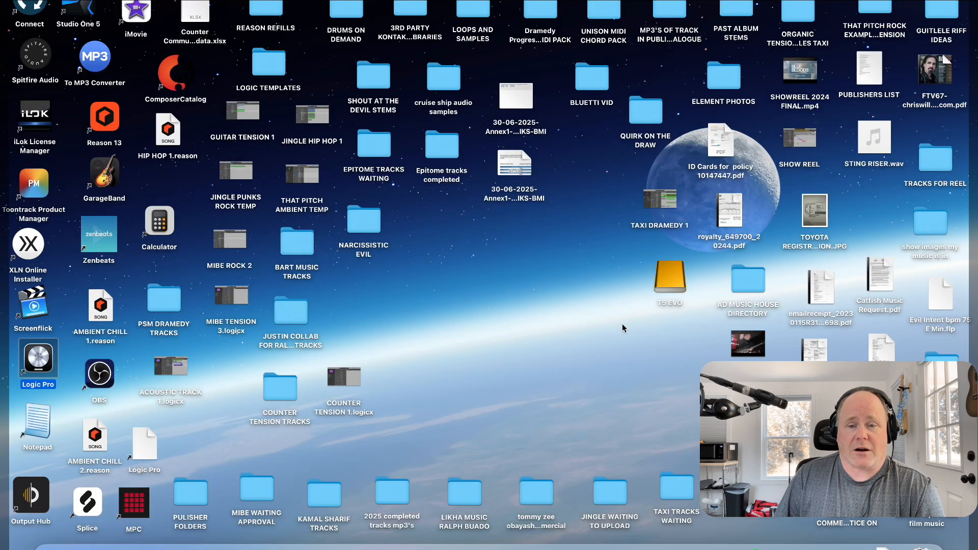
- Browse the T5 EVO drive in Finder to the Arcade Content folder and open its Kits folder to examine the stored files
double_click(669, 278)
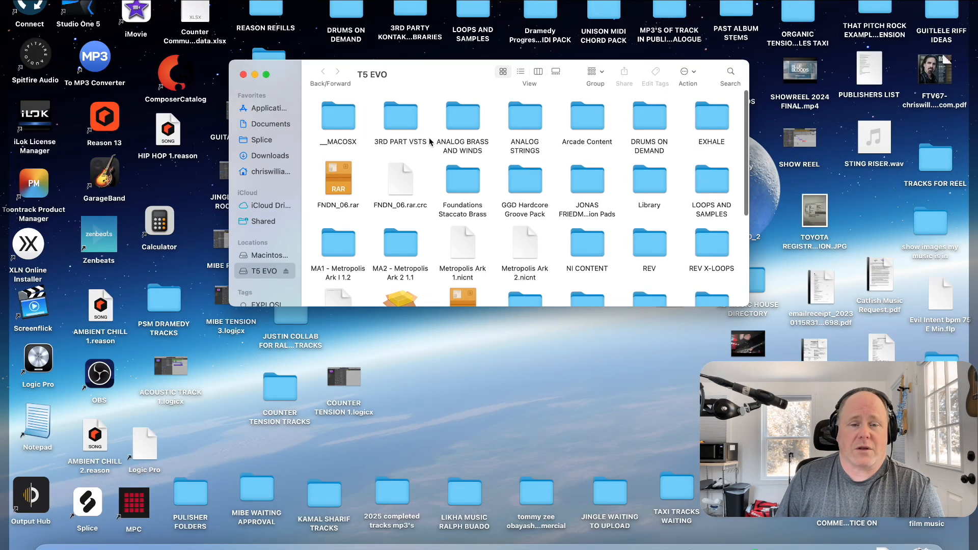
scroll(443, 172, down, 5)
scroll(443, 172, up, 5)
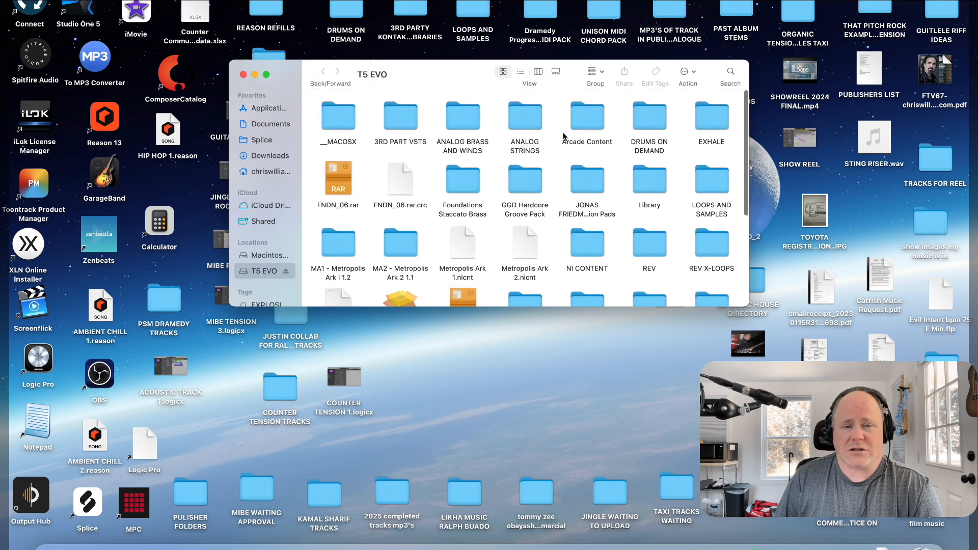
click(591, 123)
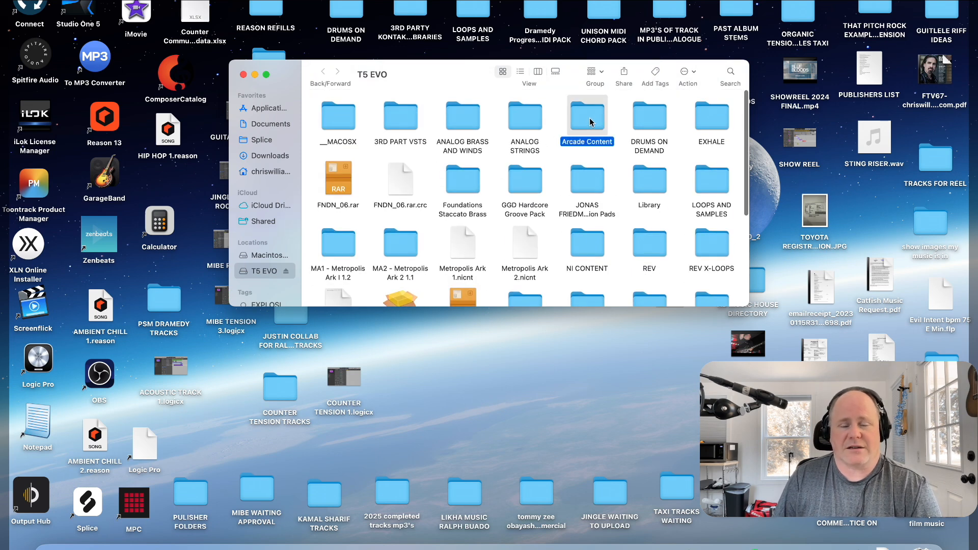
double_click(590, 122)
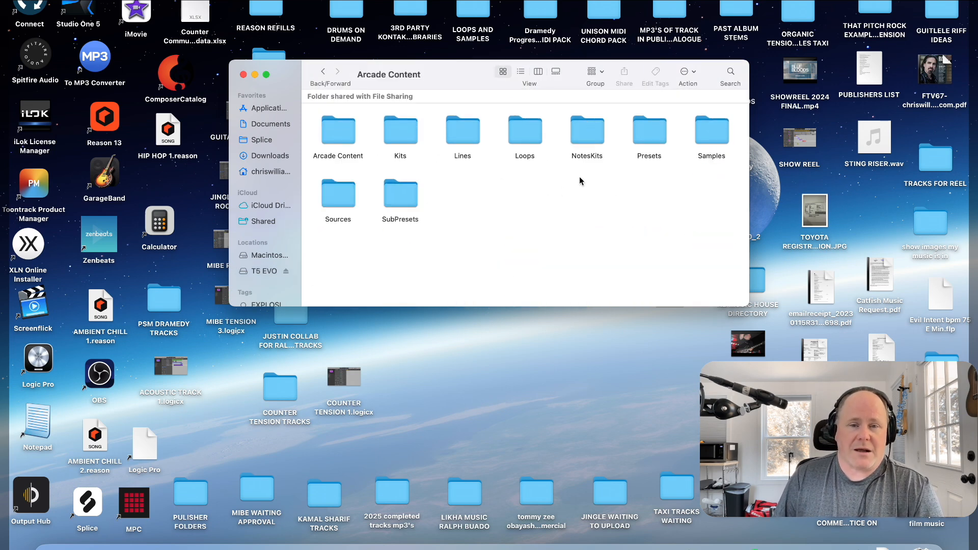
click(340, 135)
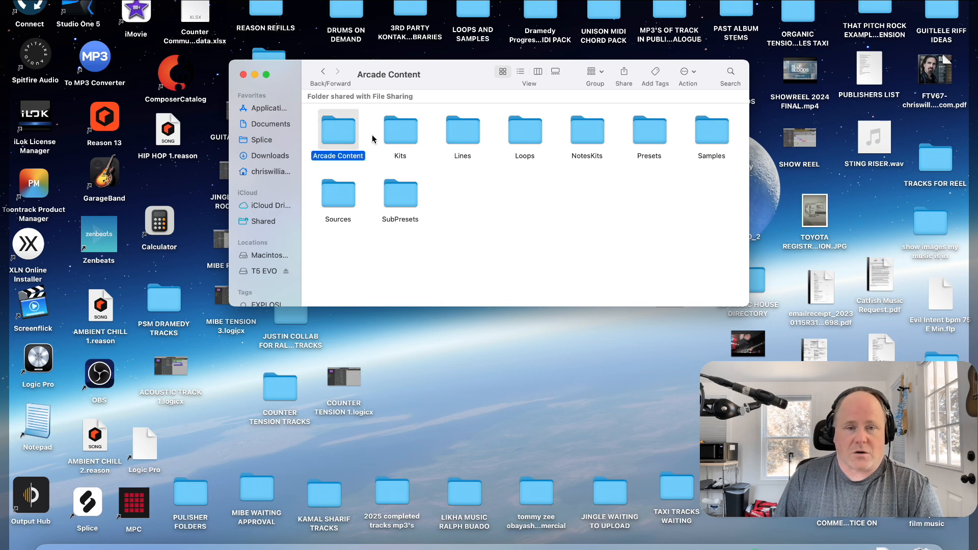
double_click(406, 132)
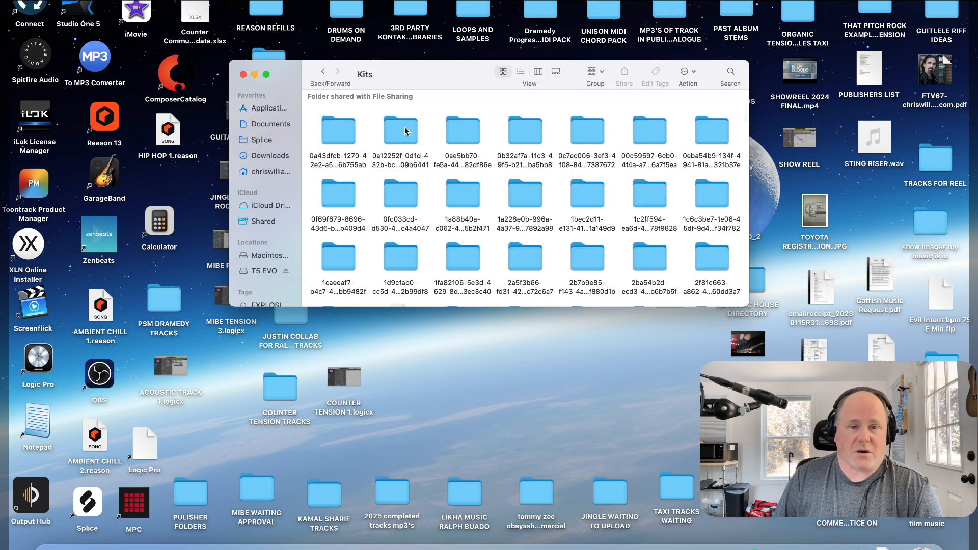
- Look through the stored files in the Kits folder and return to the Arcade Content folder
scroll(519, 162, down, 2)
scroll(519, 162, down, 10)
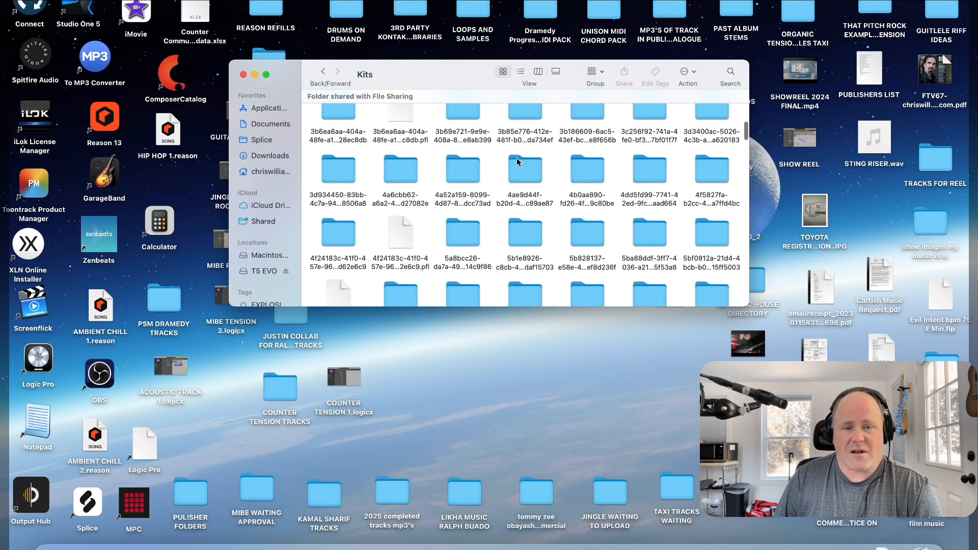
scroll(517, 163, down, 10)
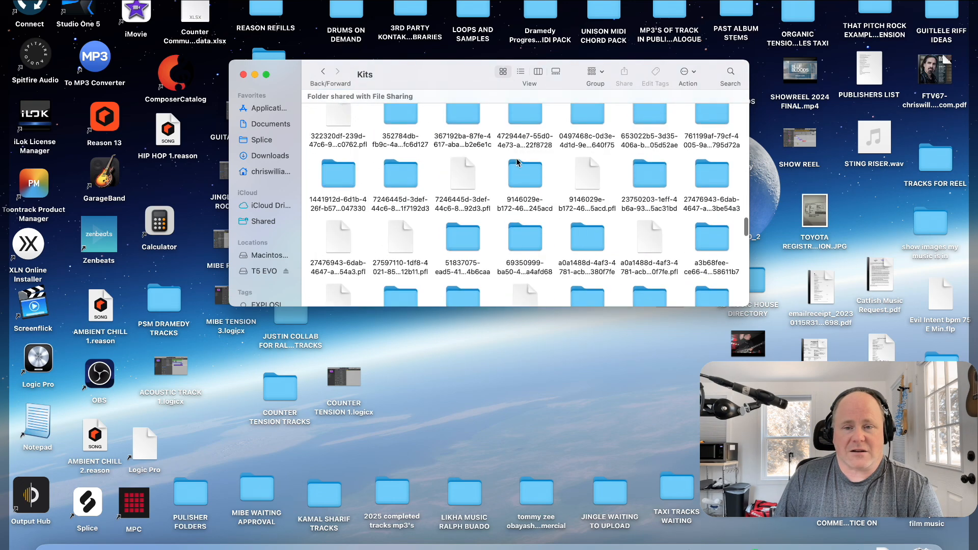
scroll(517, 162, up, 20)
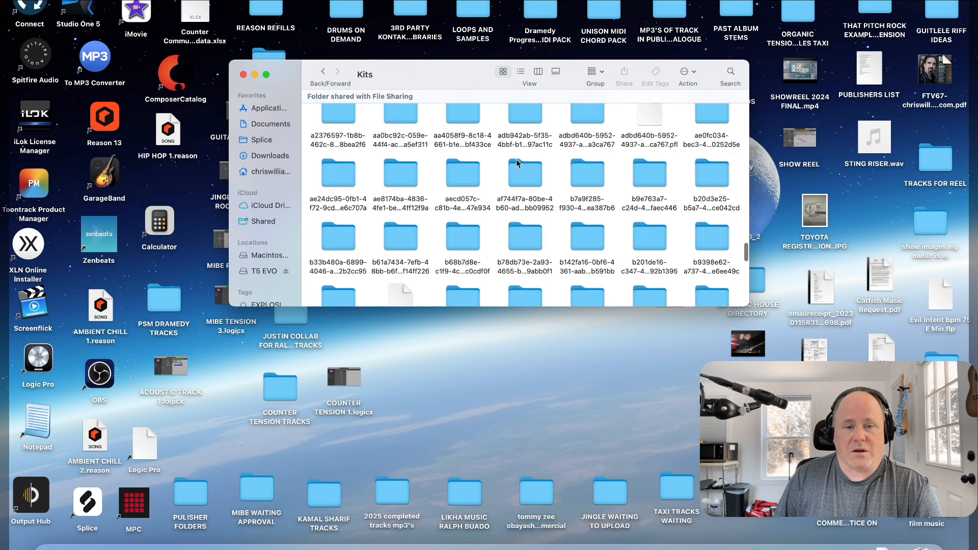
click(324, 72)
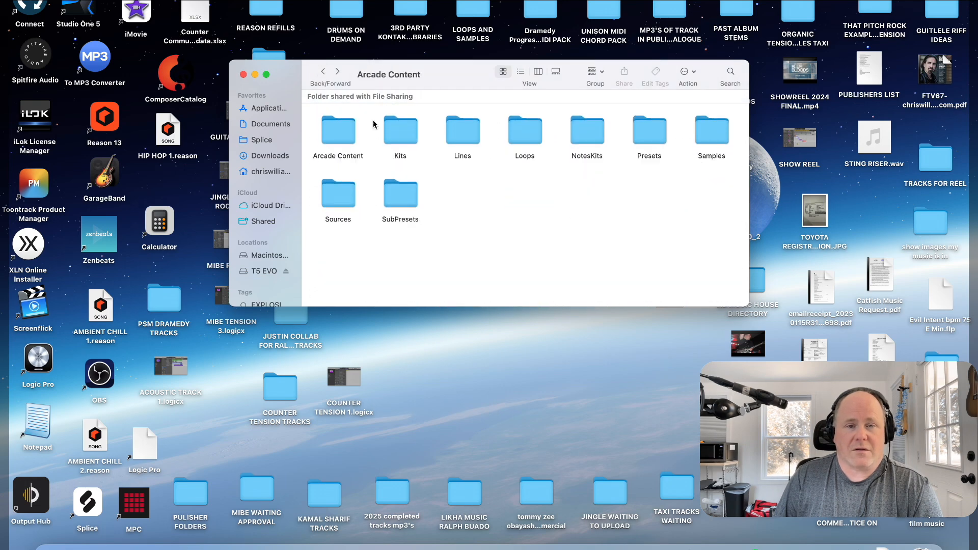
- Examine the contents of the Lines, Loops and NotesKits folders one after another, returning to Arcade Content each time
double_click(455, 134)
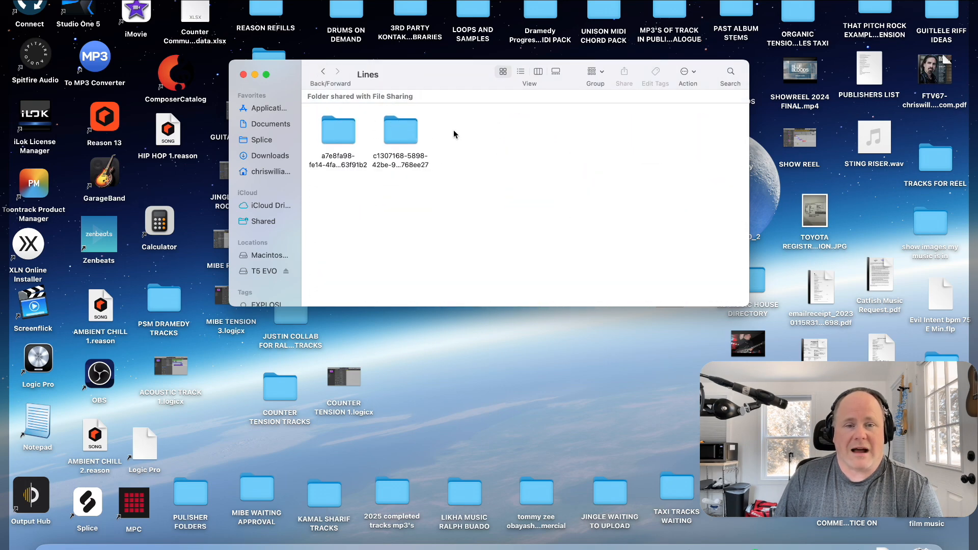
click(414, 141)
mouse_move(350, 129)
mouse_down()
mouse_move(404, 130)
mouse_move(353, 129)
mouse_up()
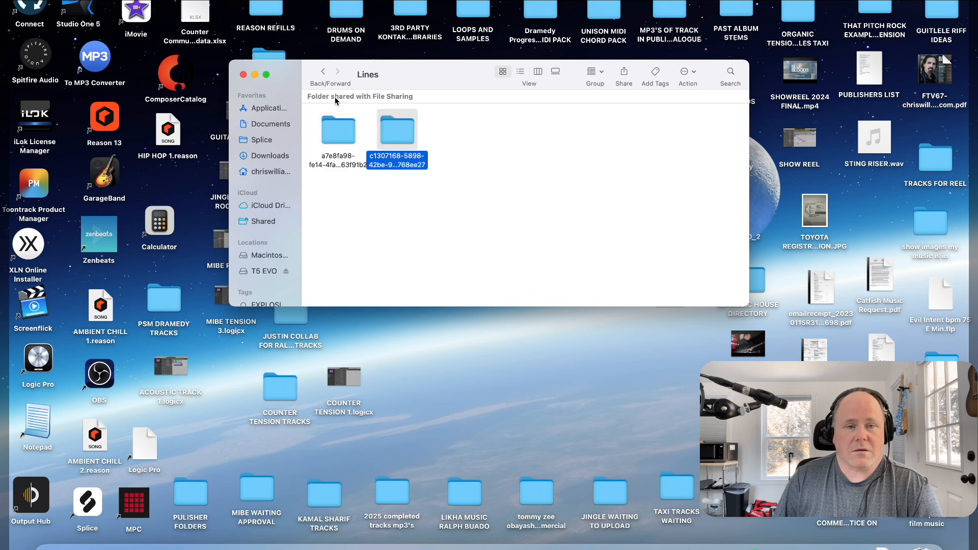
click(323, 71)
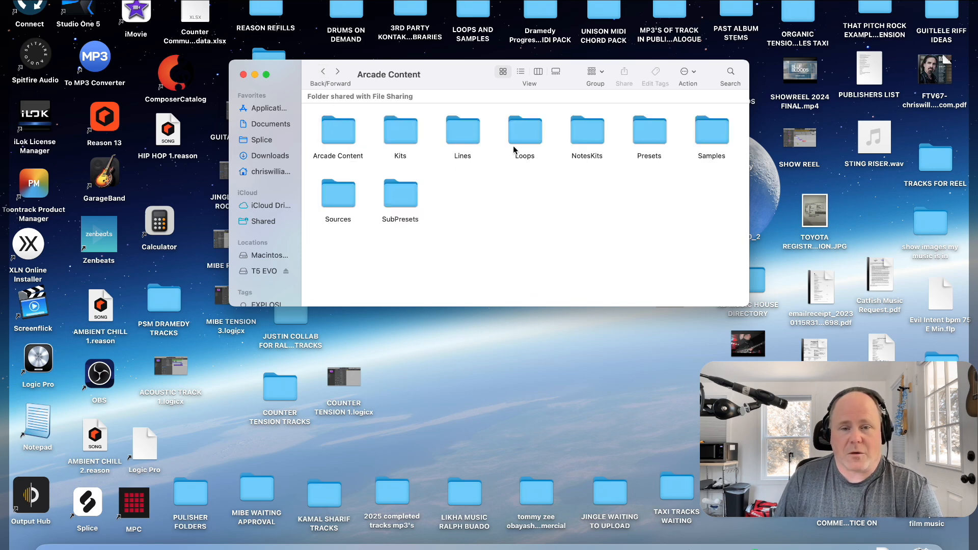
double_click(539, 134)
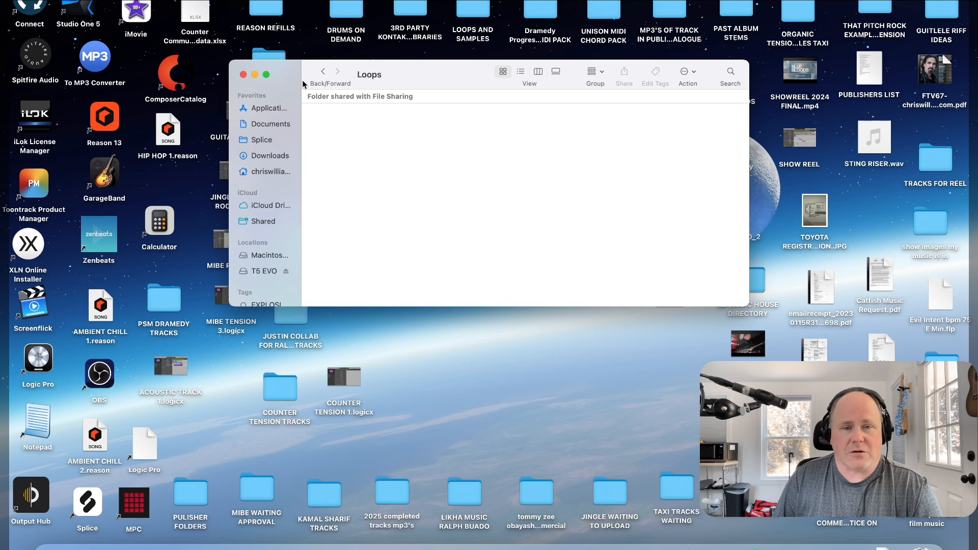
click(323, 72)
double_click(577, 136)
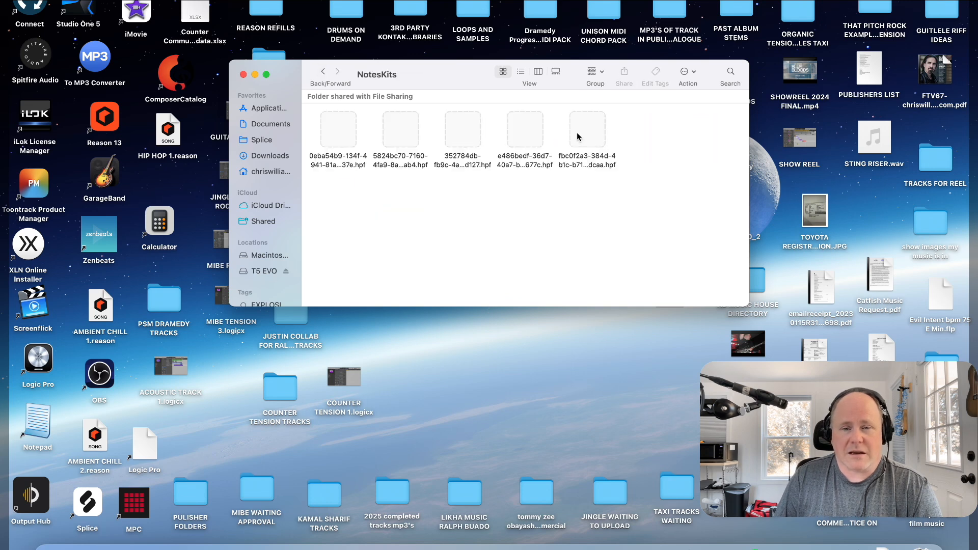
click(323, 71)
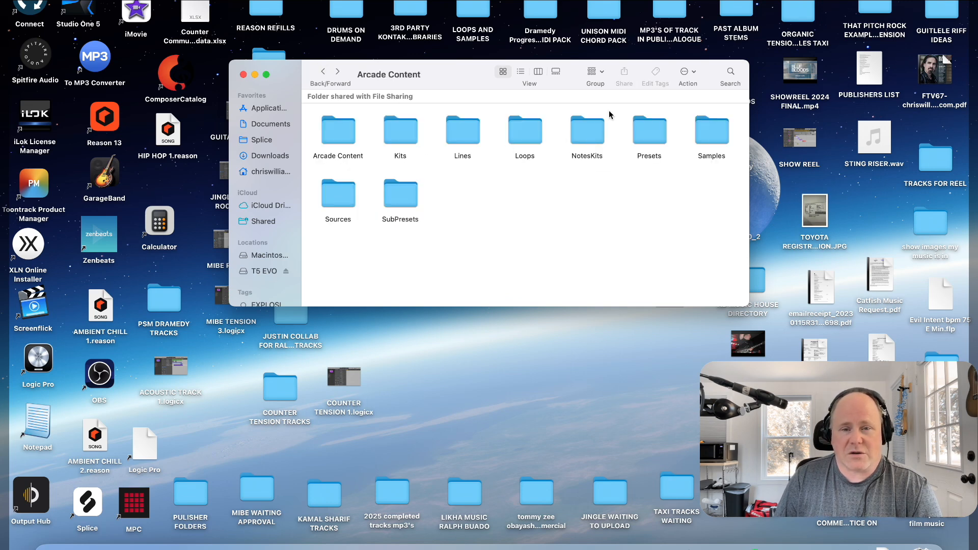
- Examine the Presets, Samples, Sources and SubPresets folders in turn, and return to the Arcade Content folder
double_click(637, 132)
click(323, 73)
double_click(710, 130)
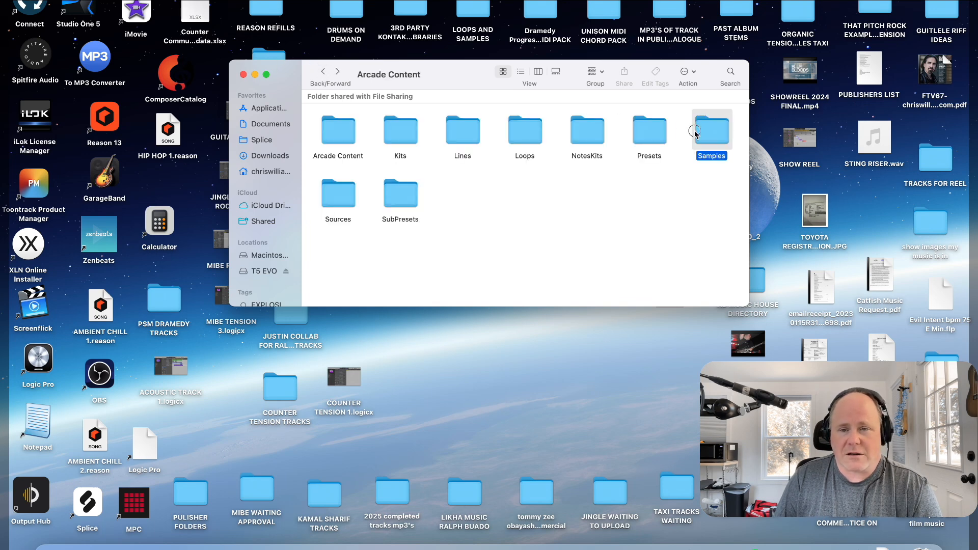
click(323, 72)
double_click(335, 188)
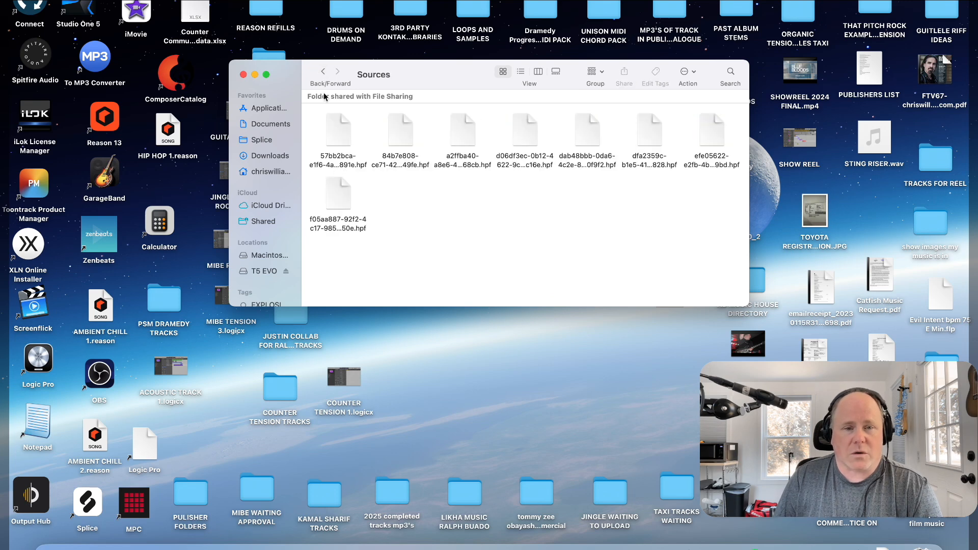
click(323, 72)
double_click(392, 189)
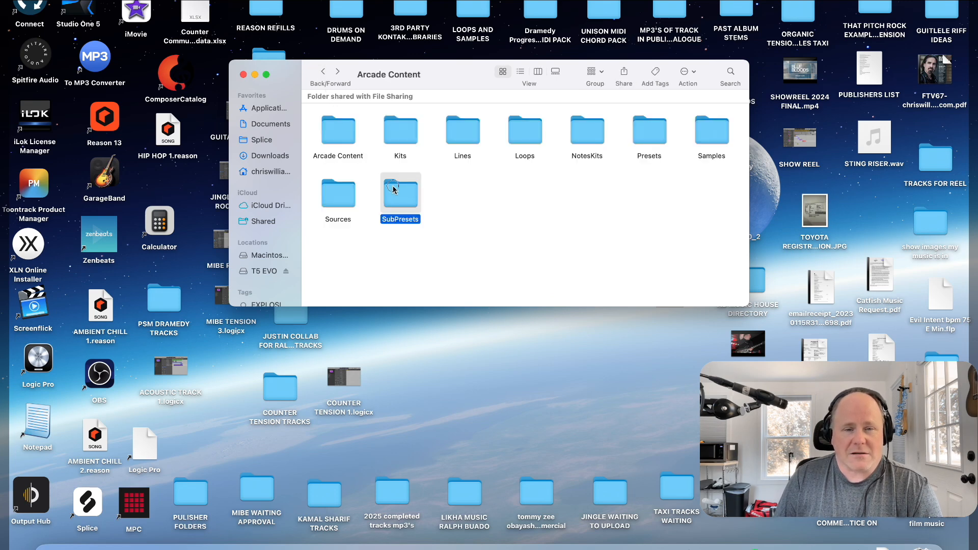
click(323, 73)
- Reopen Arcade Content from the T5 EVO drive's root and move the nested Arcade Content folder inside it to the Trash
click(323, 72)
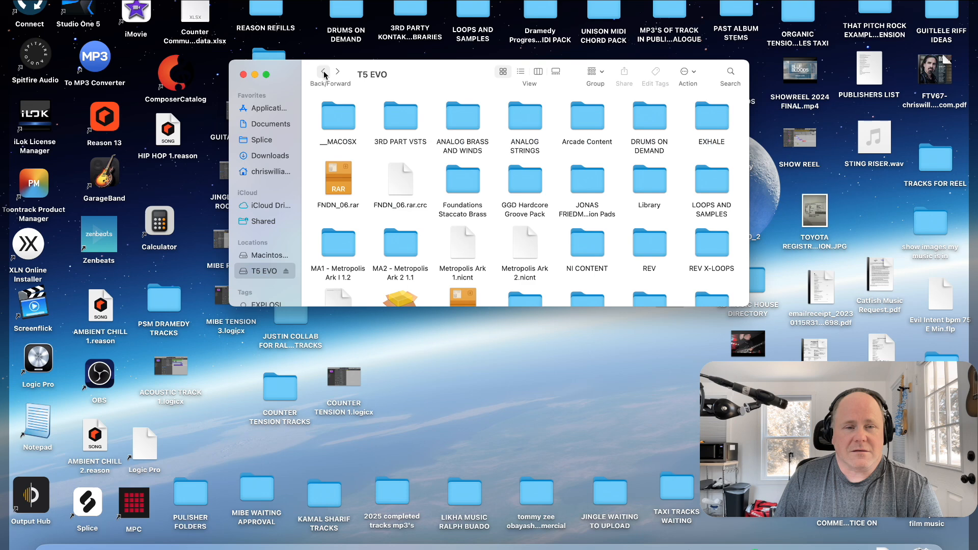
click(592, 116)
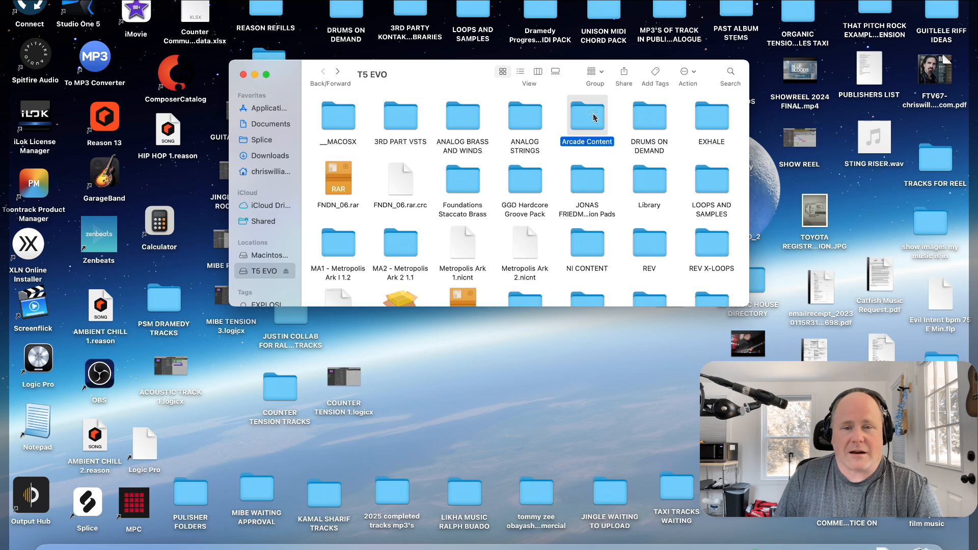
double_click(585, 116)
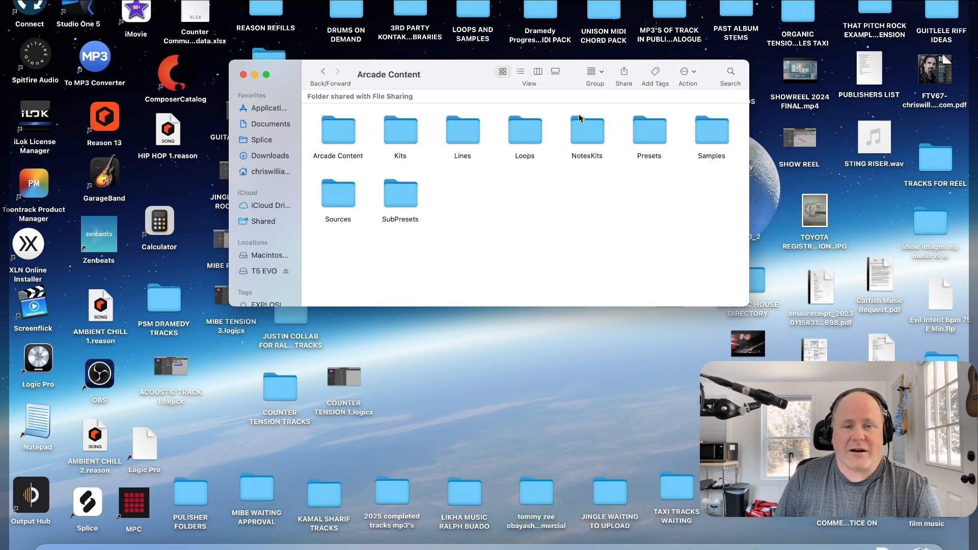
click(338, 131)
key(super+BackSpace)
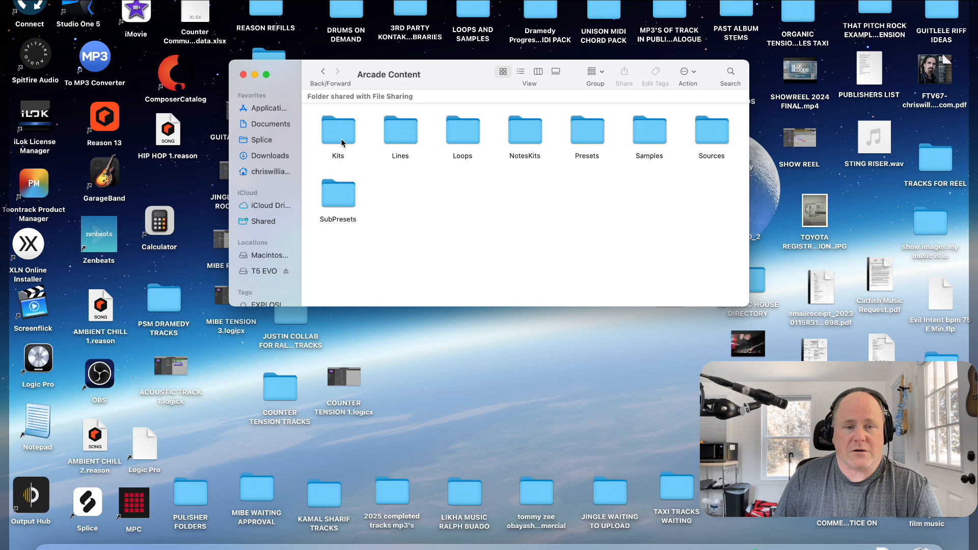
- Check the contents of the Kits and Lines folders again, and close the Finder window, leaving nothing selected on the desktop
double_click(344, 135)
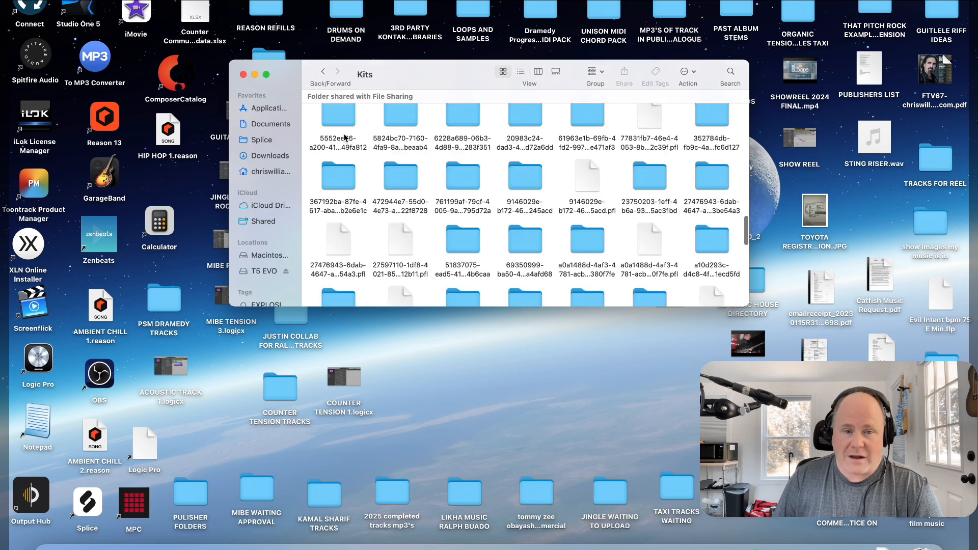
click(323, 72)
double_click(400, 127)
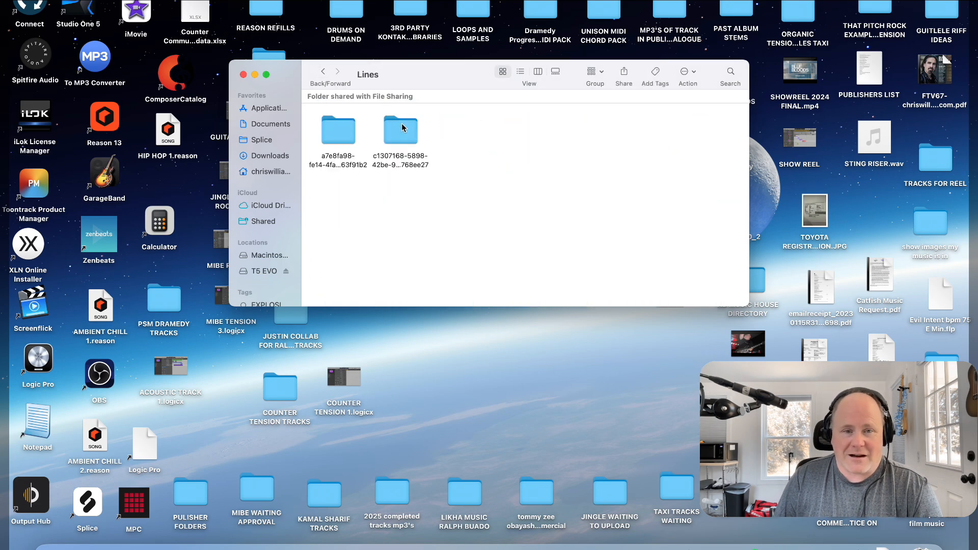
click(323, 71)
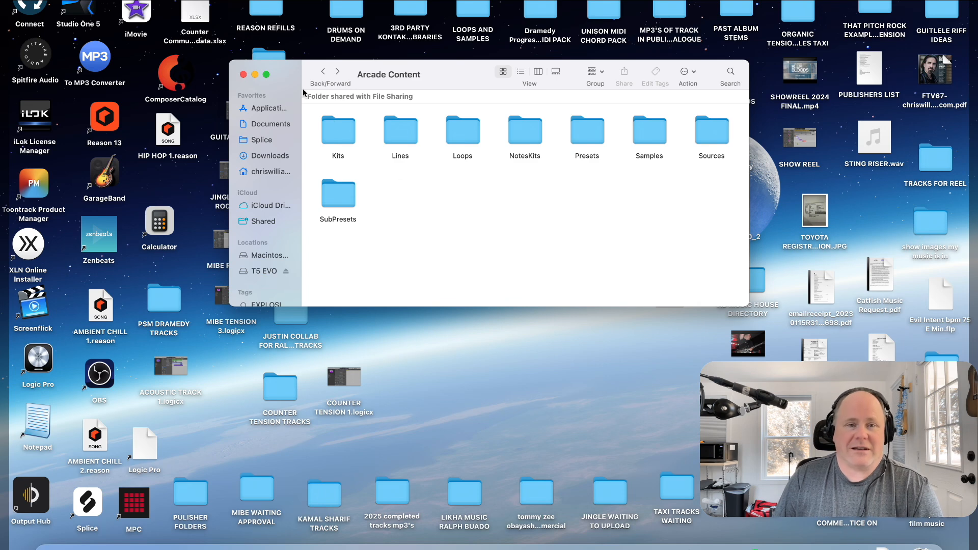
click(244, 75)
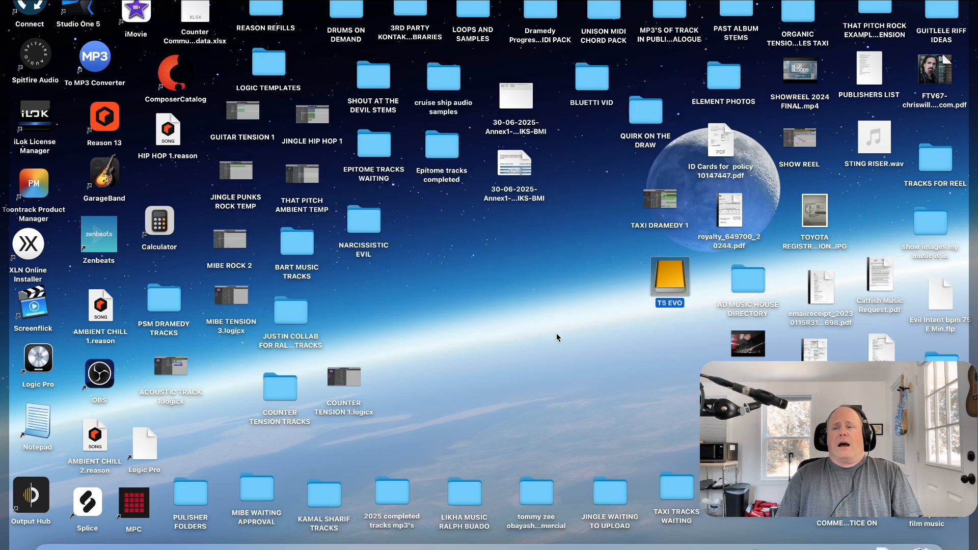
click(527, 376)
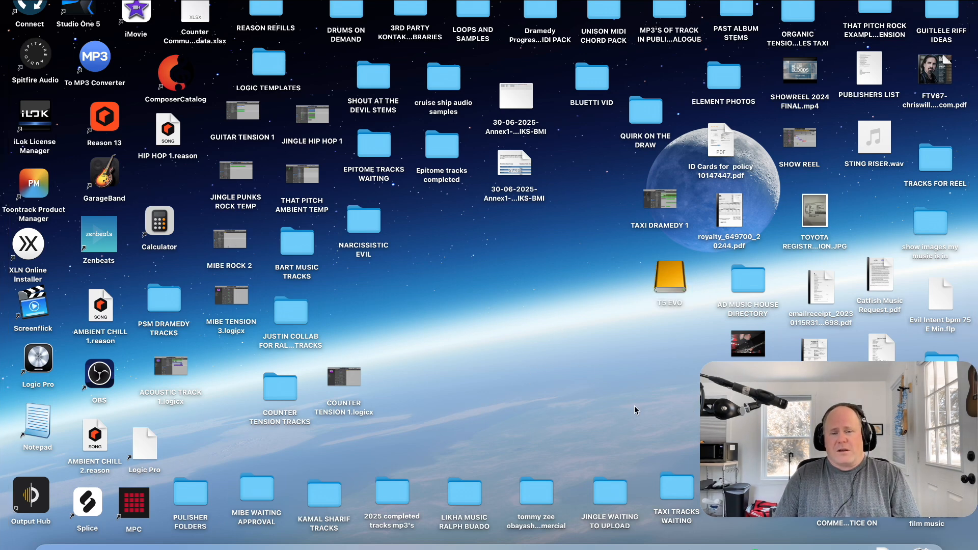